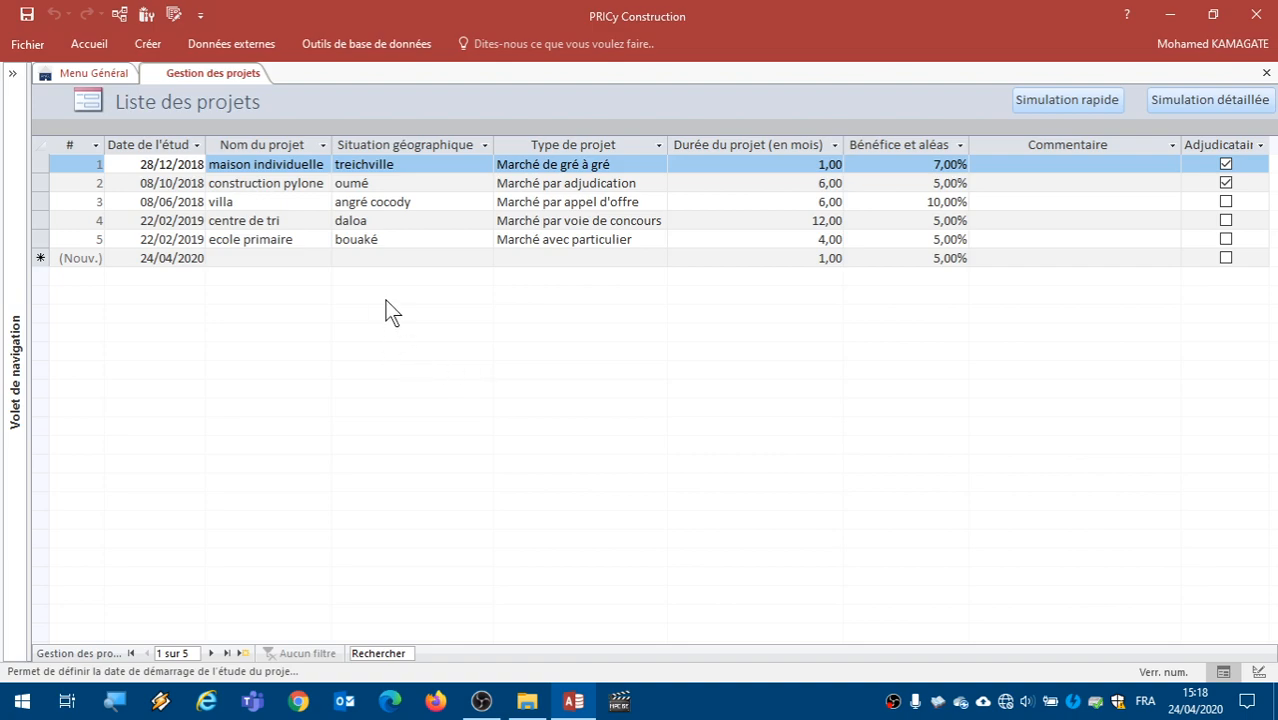
- Open the detailed simulation of the ecole primaire project and look through its client, quote and cost sections
click(284, 241)
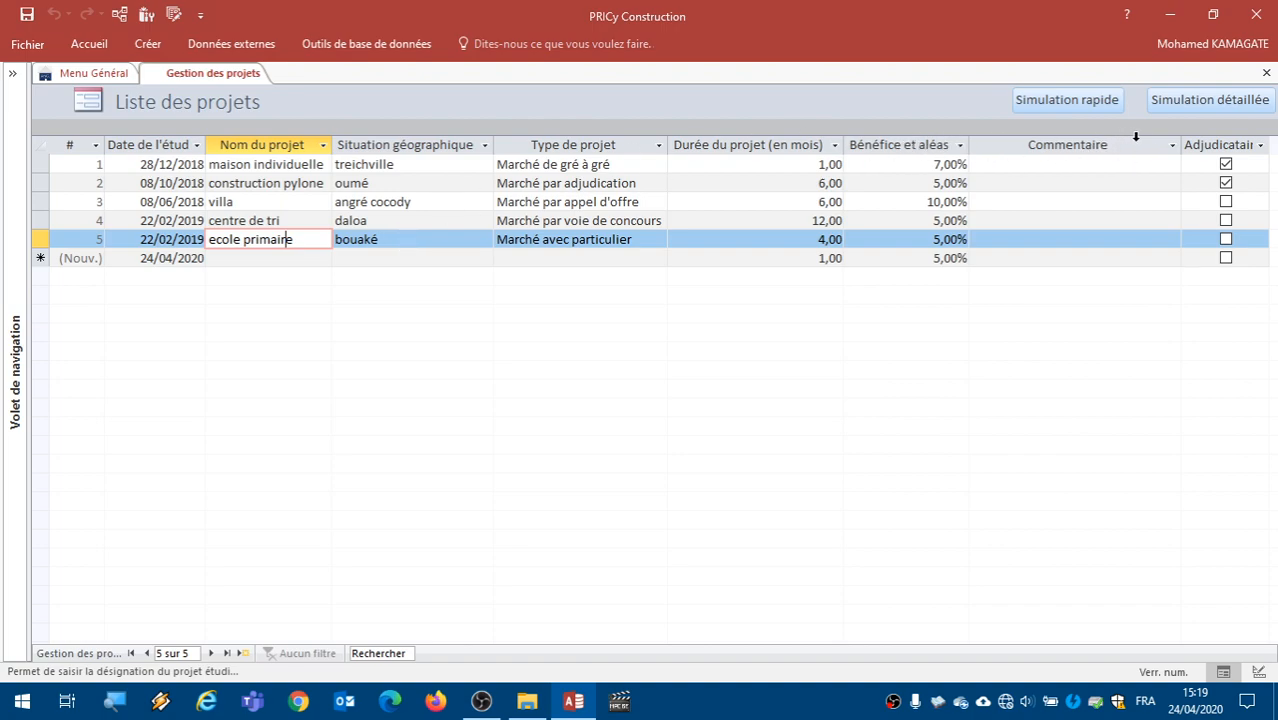
click(1197, 106)
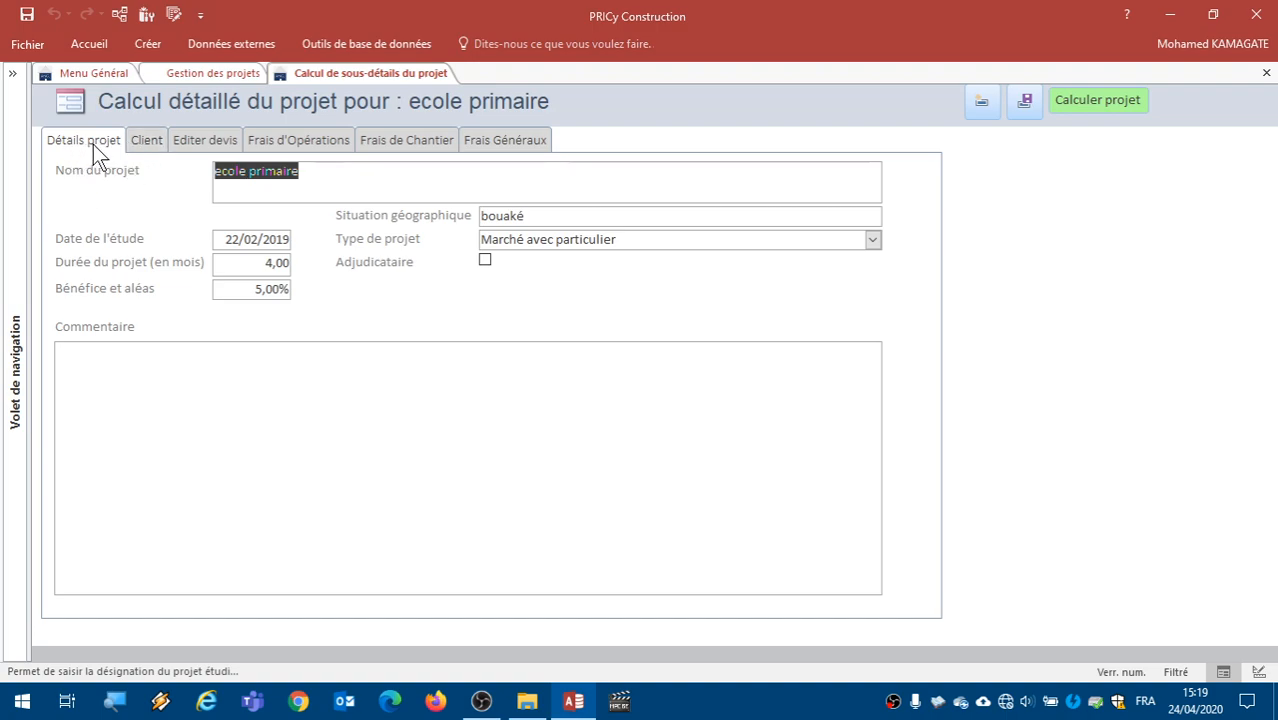
click(148, 143)
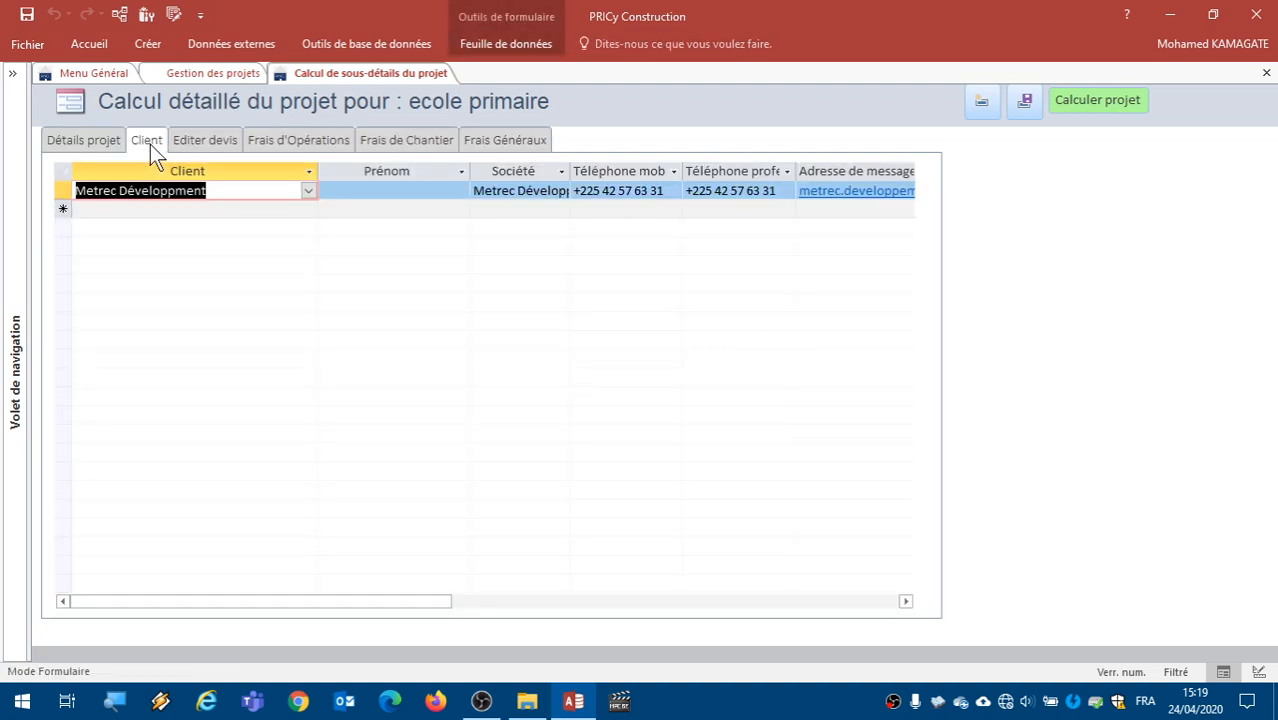
click(205, 144)
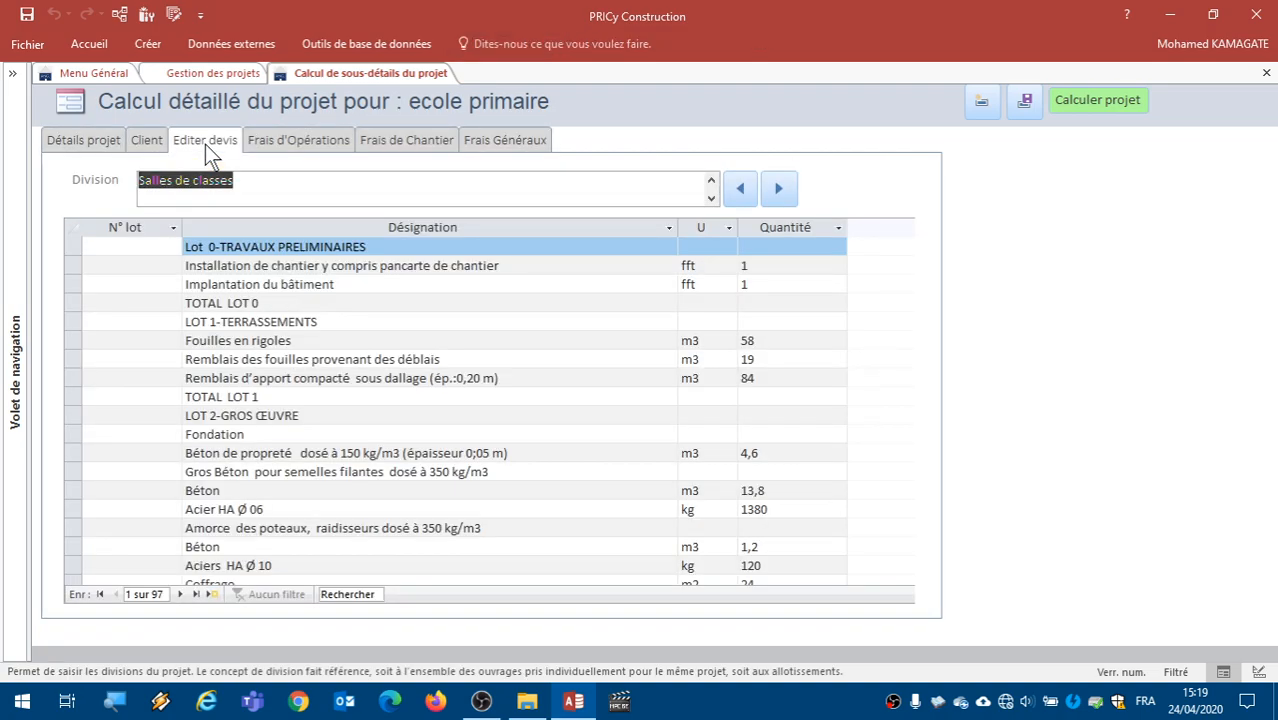
click(289, 144)
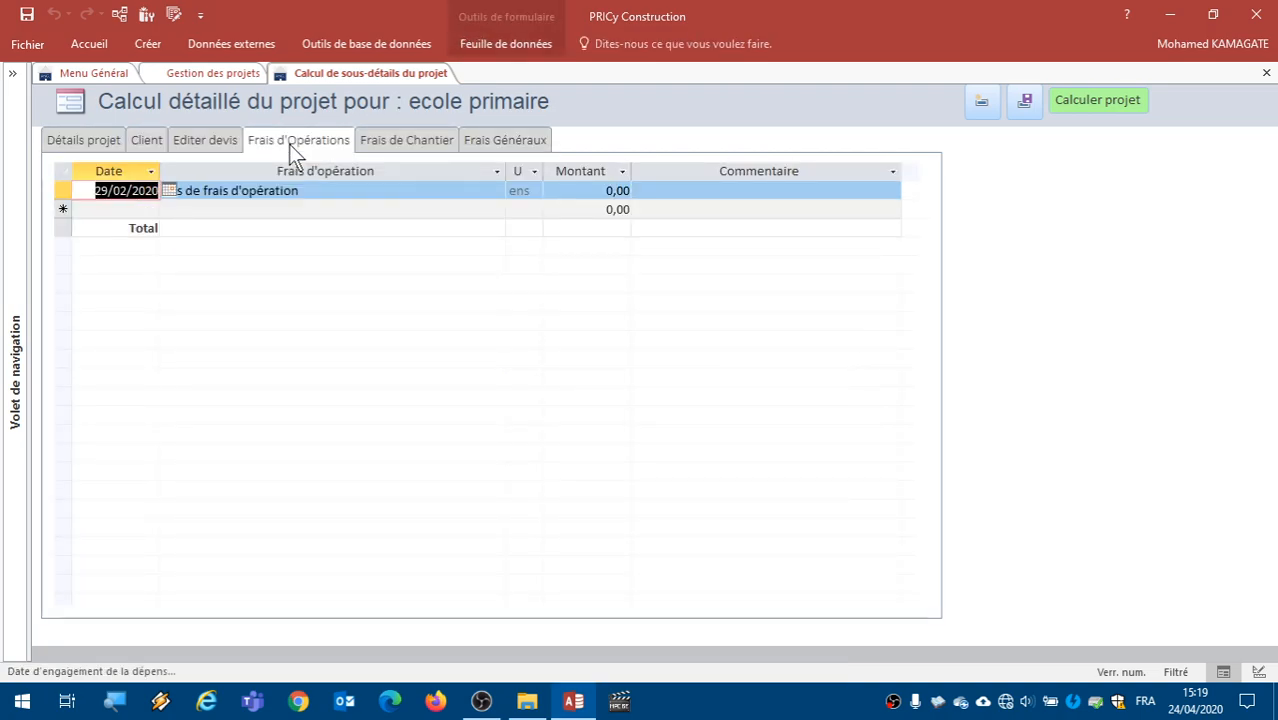
click(399, 143)
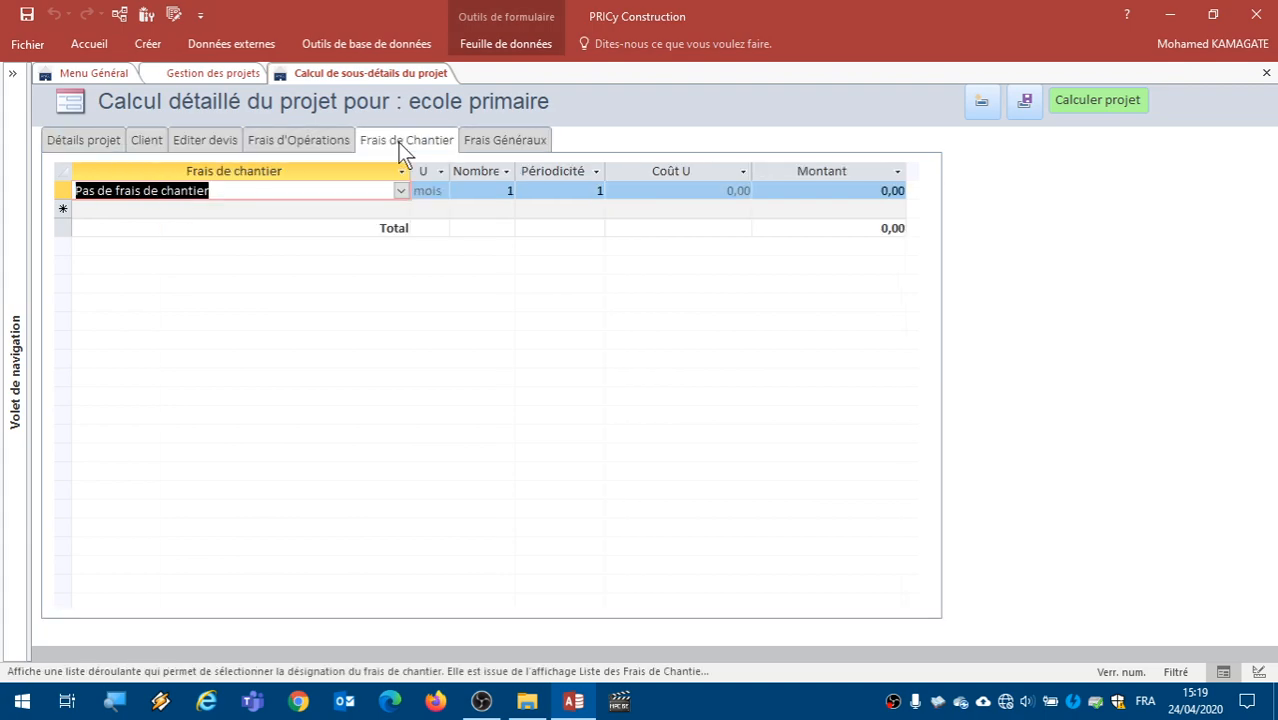
click(515, 142)
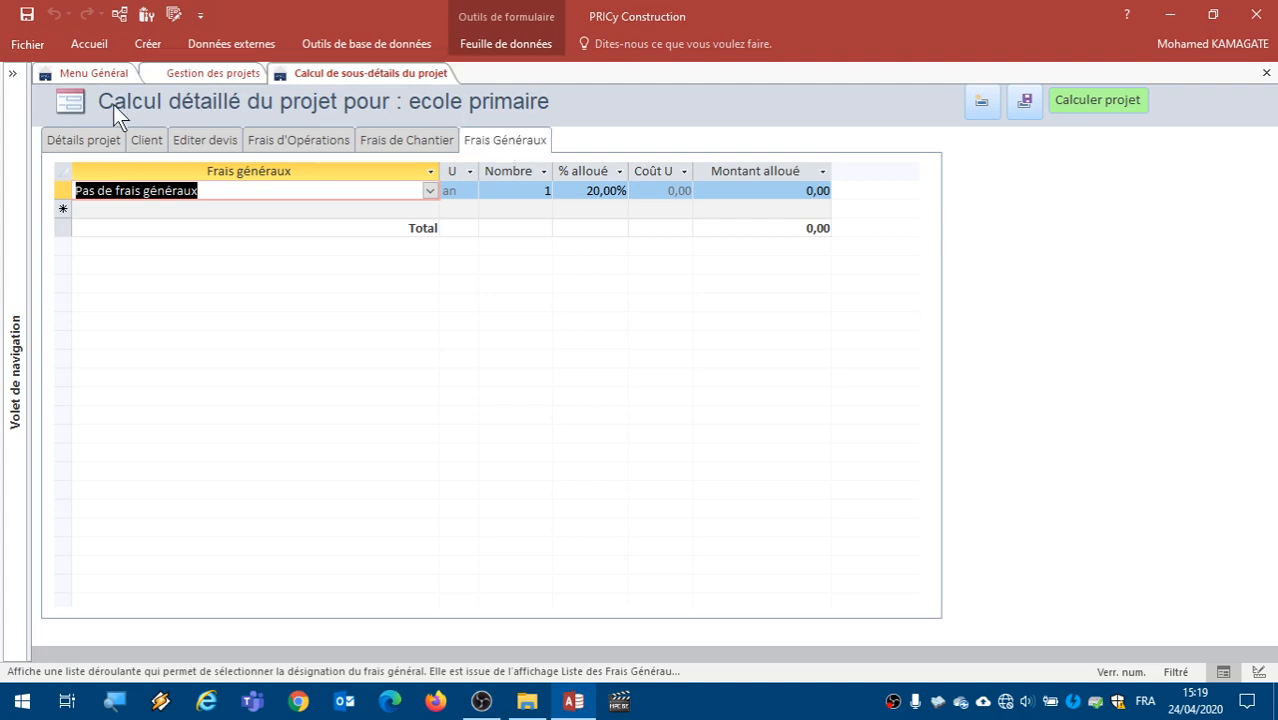
click(65, 140)
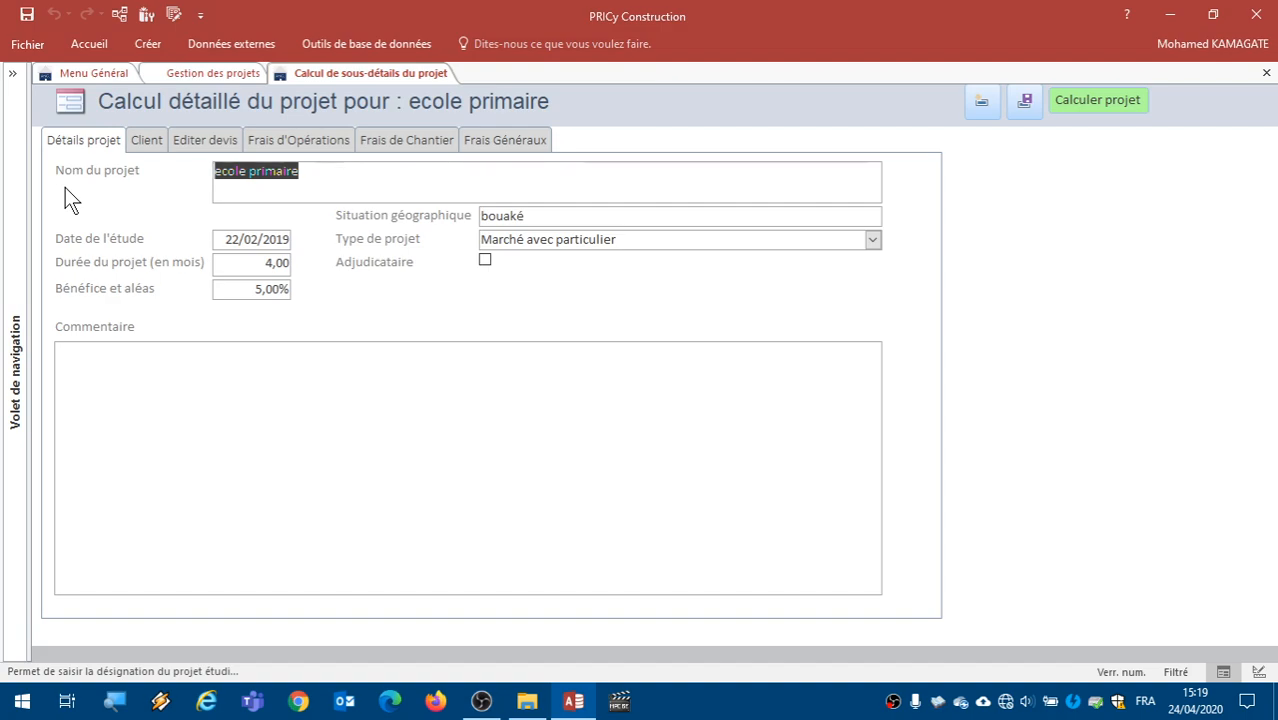
- Review the ecole primaire project's name, geographical location and comment fields against its entry in the project list
click(337, 179)
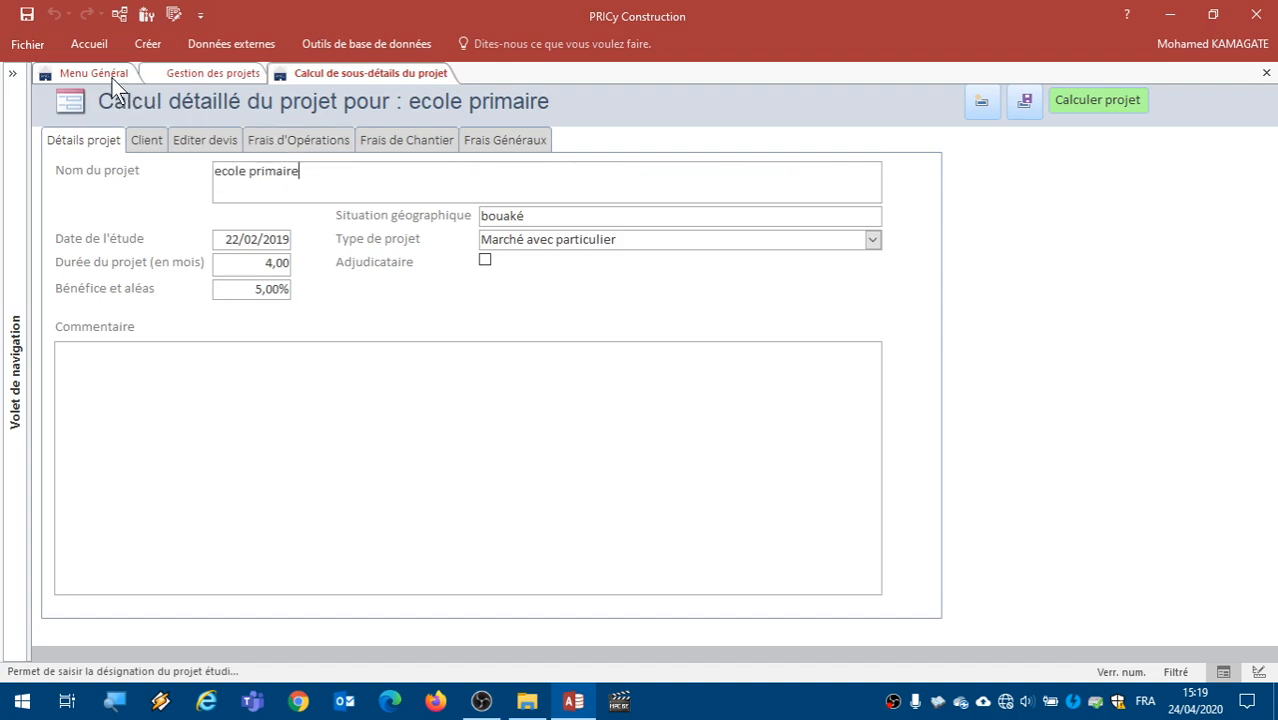
click(204, 73)
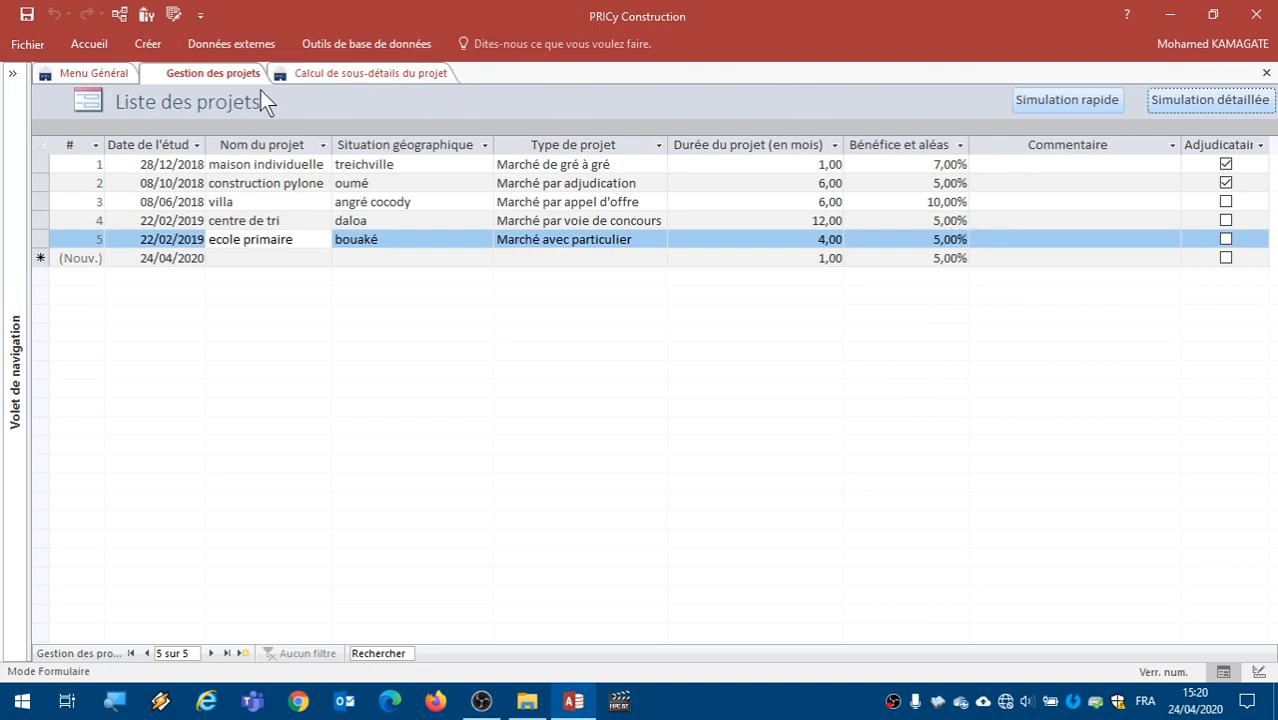
click(390, 76)
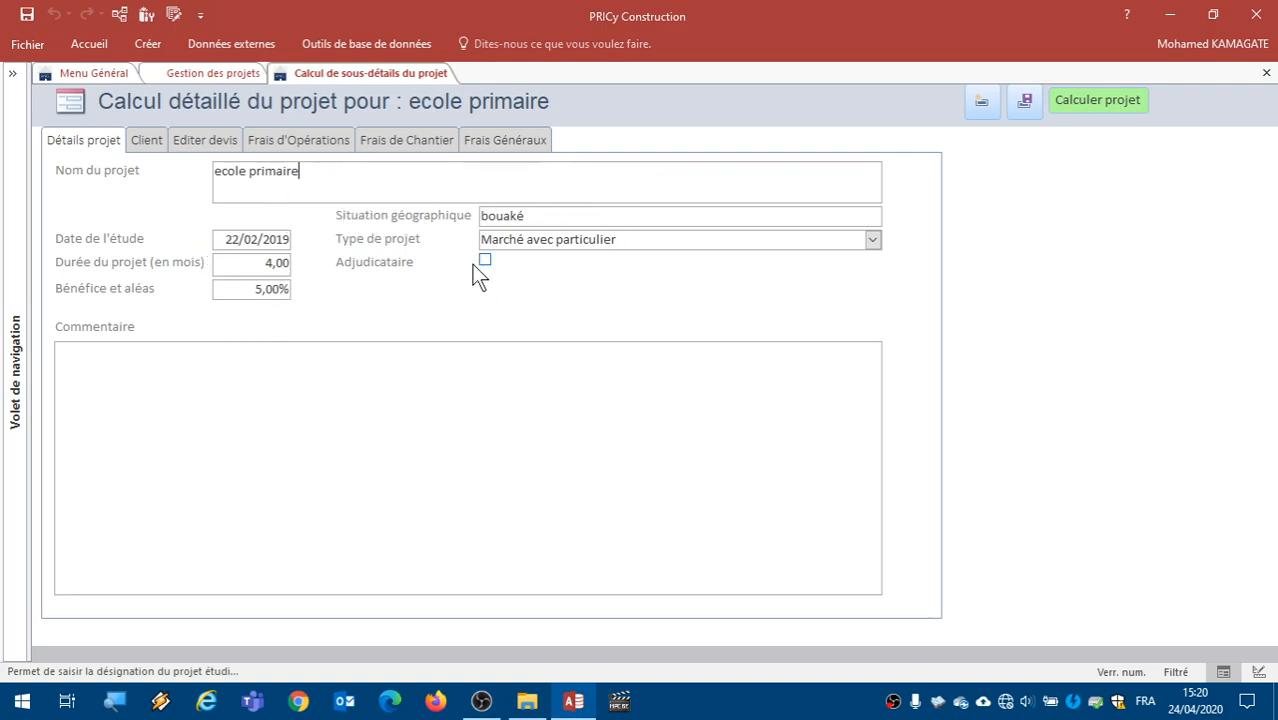
click(558, 215)
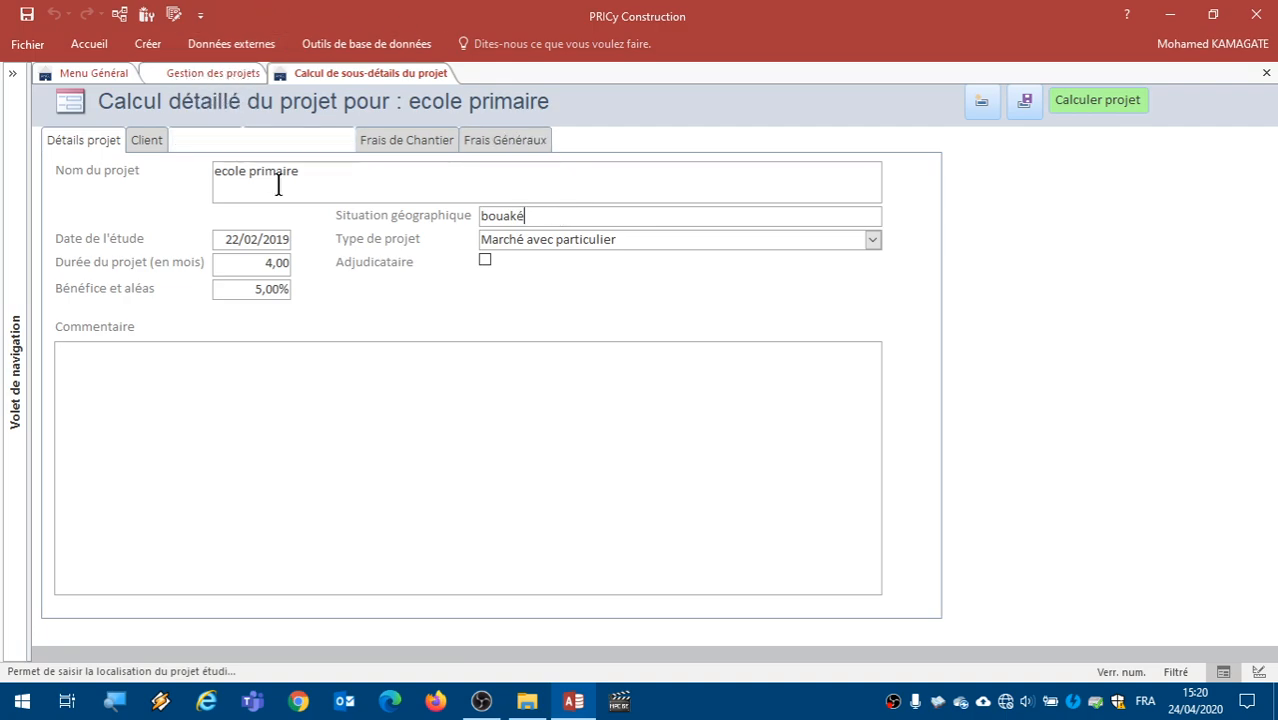
click(262, 383)
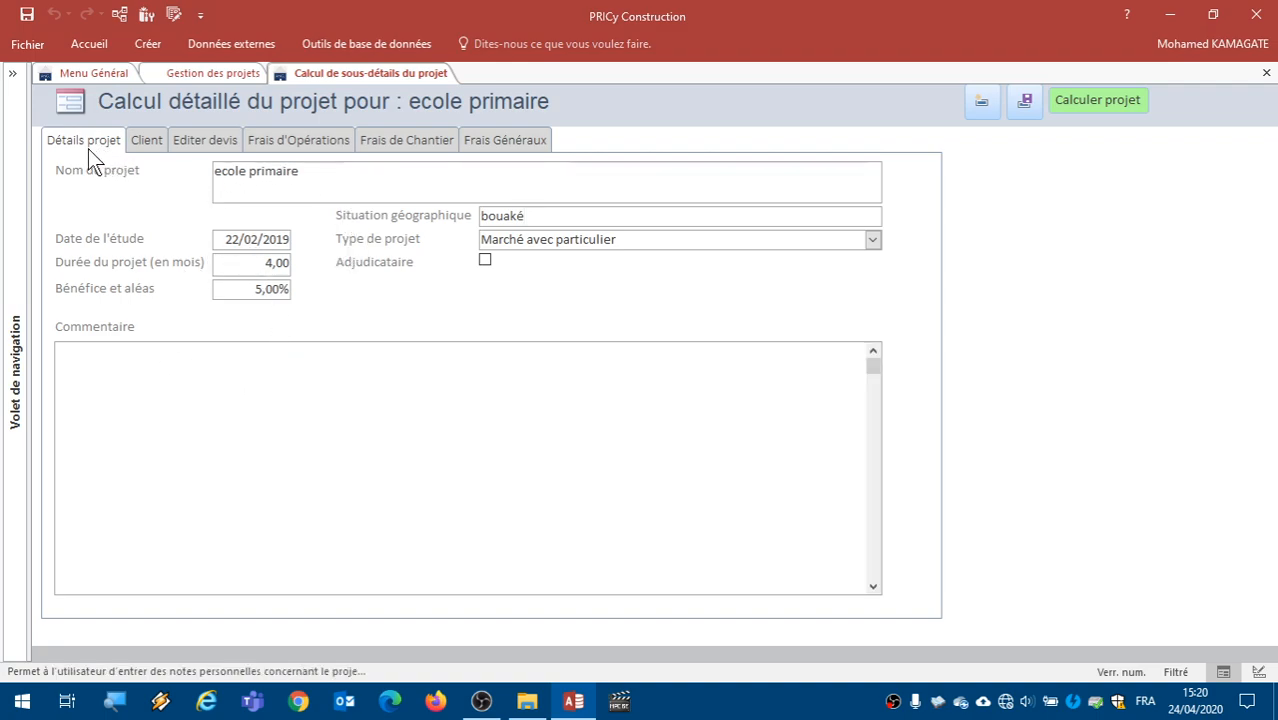
- Select the Metrec Développement commercial service contact as the project's first client
click(156, 144)
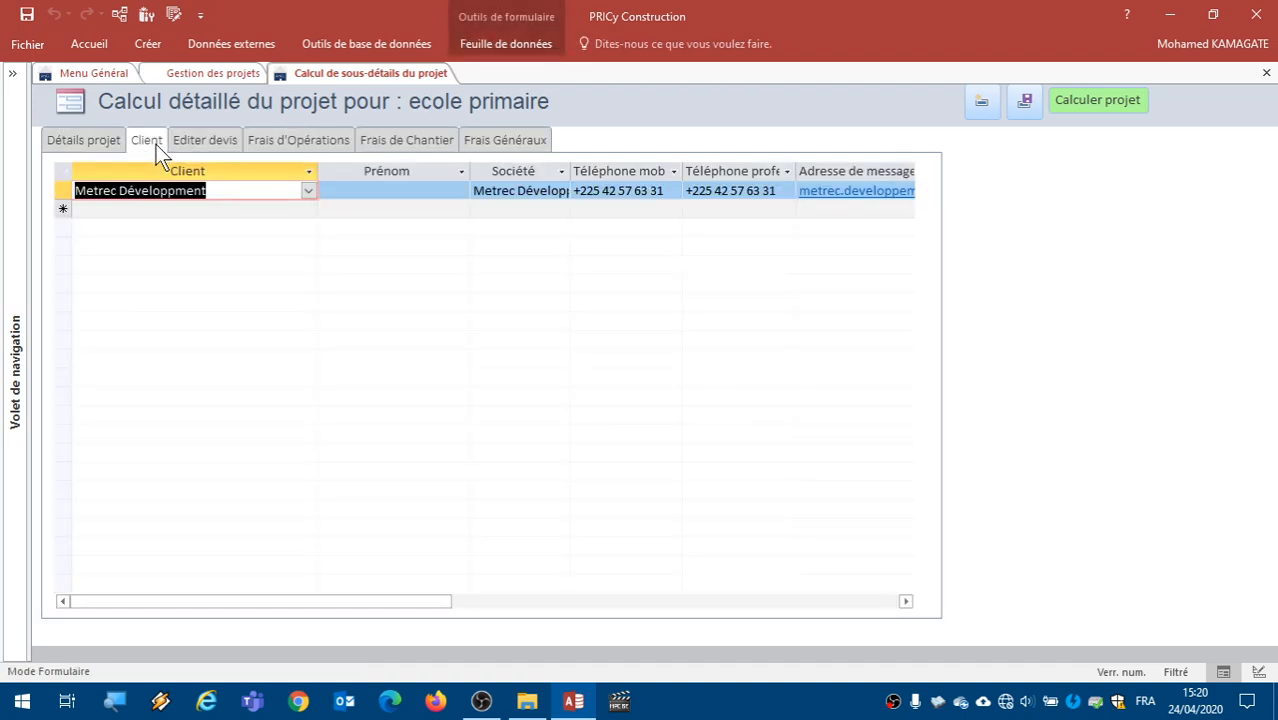
click(308, 192)
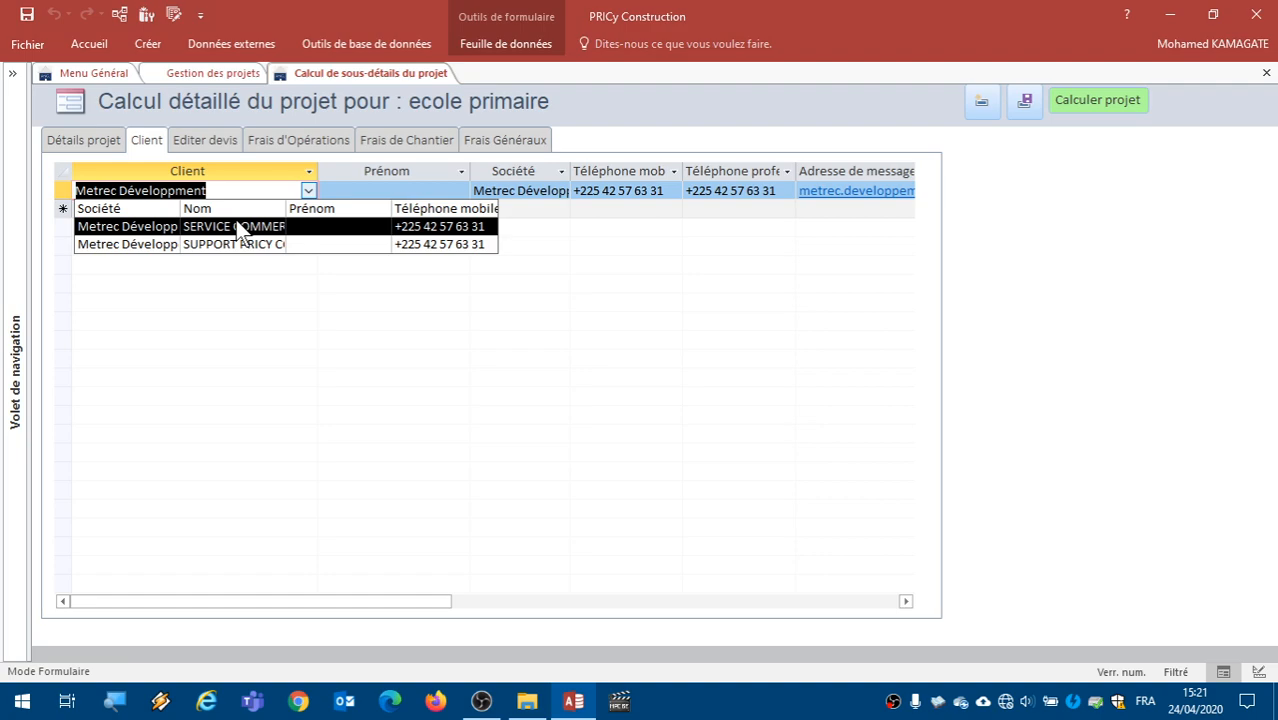
click(245, 115)
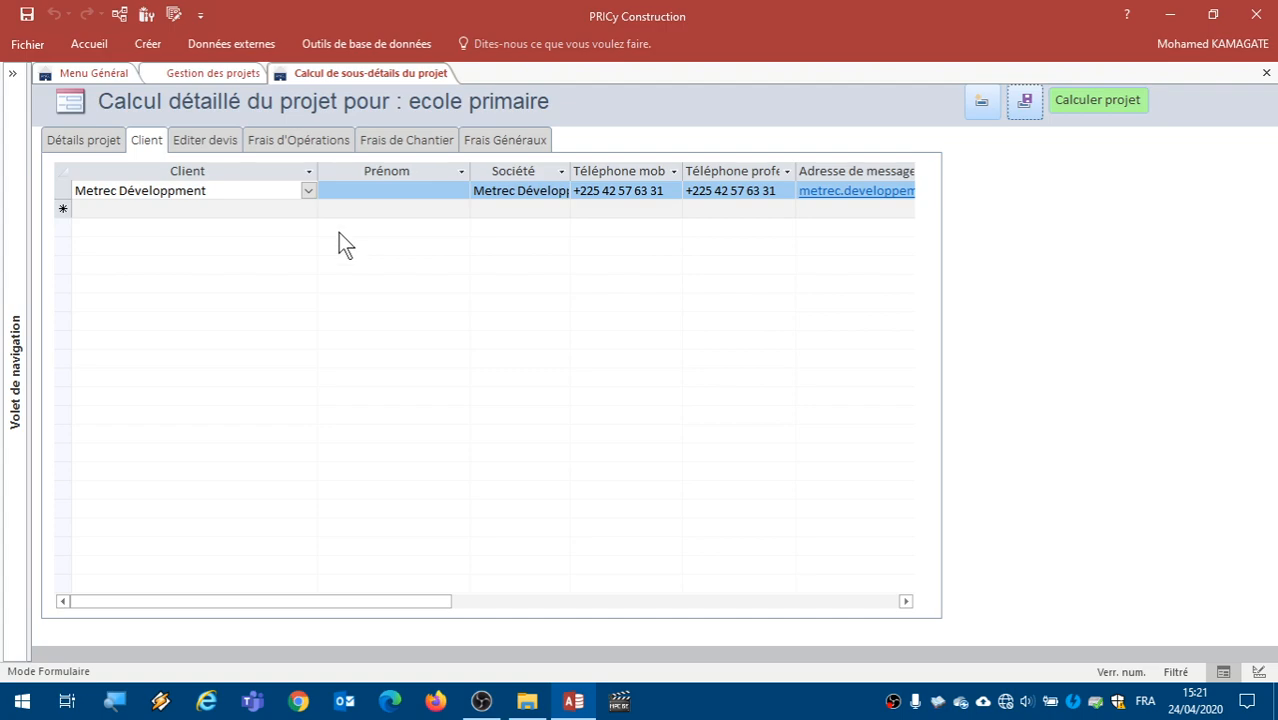
click(309, 191)
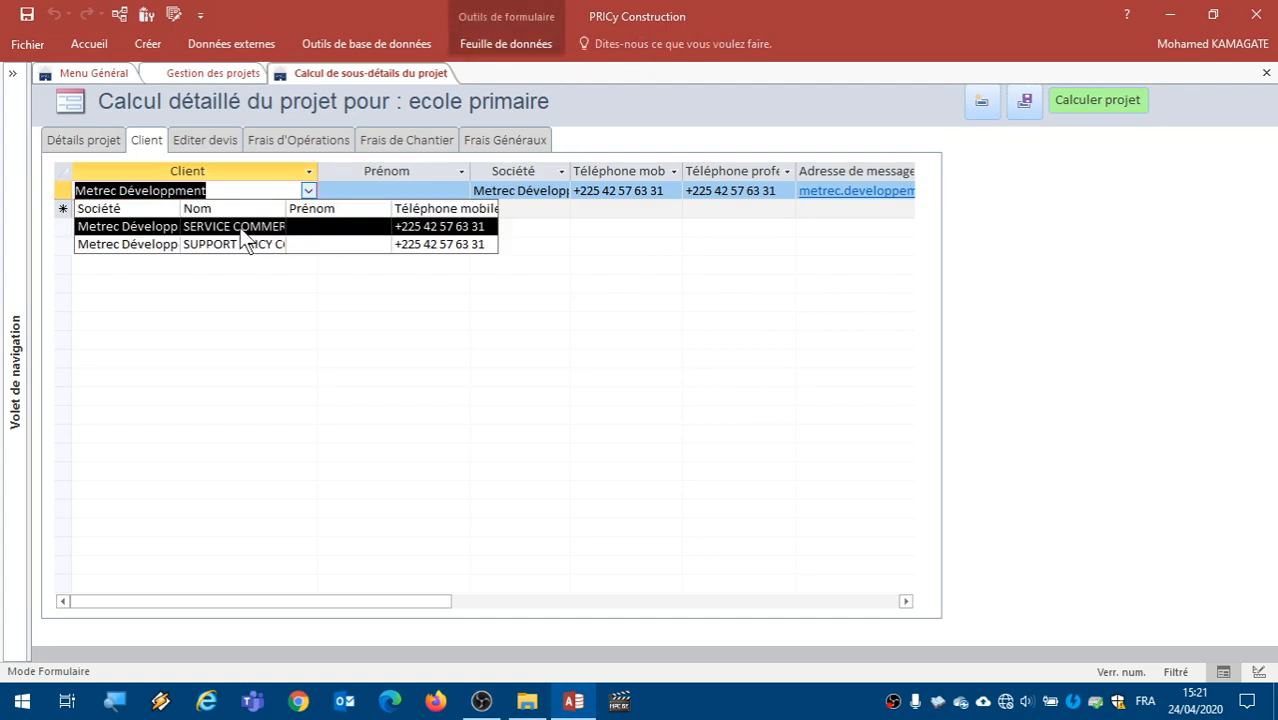
click(276, 224)
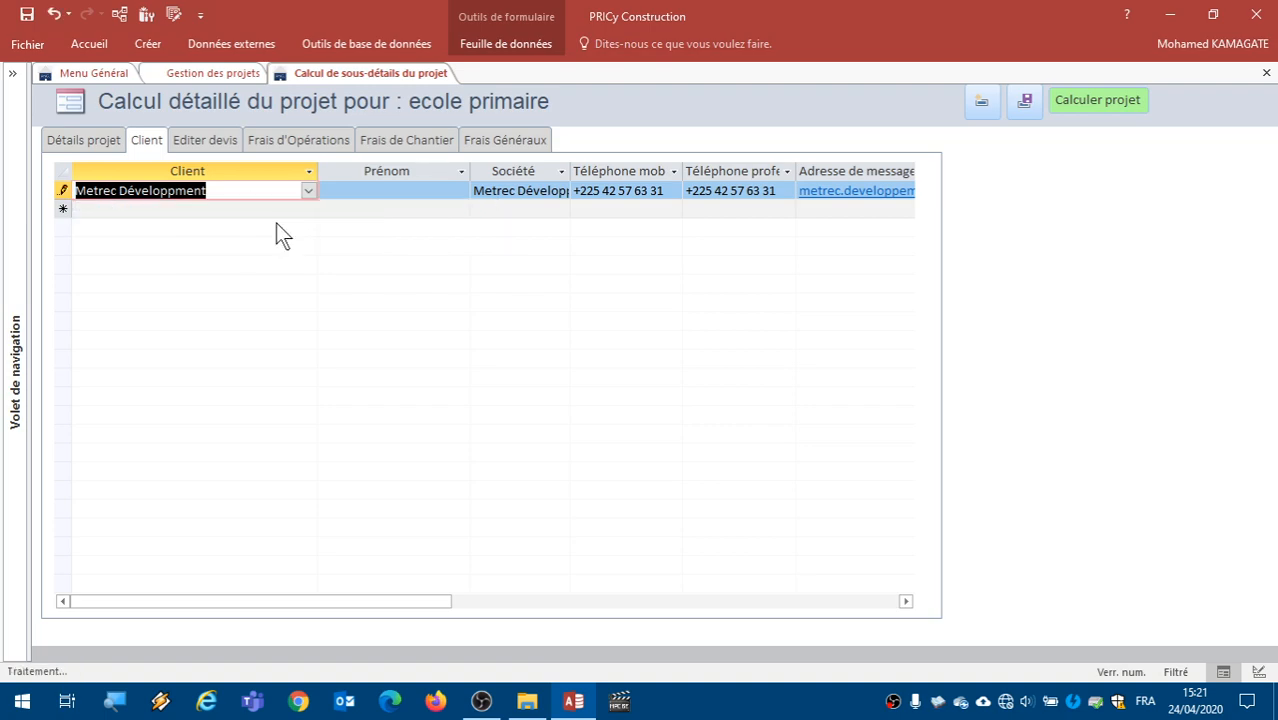
click(309, 191)
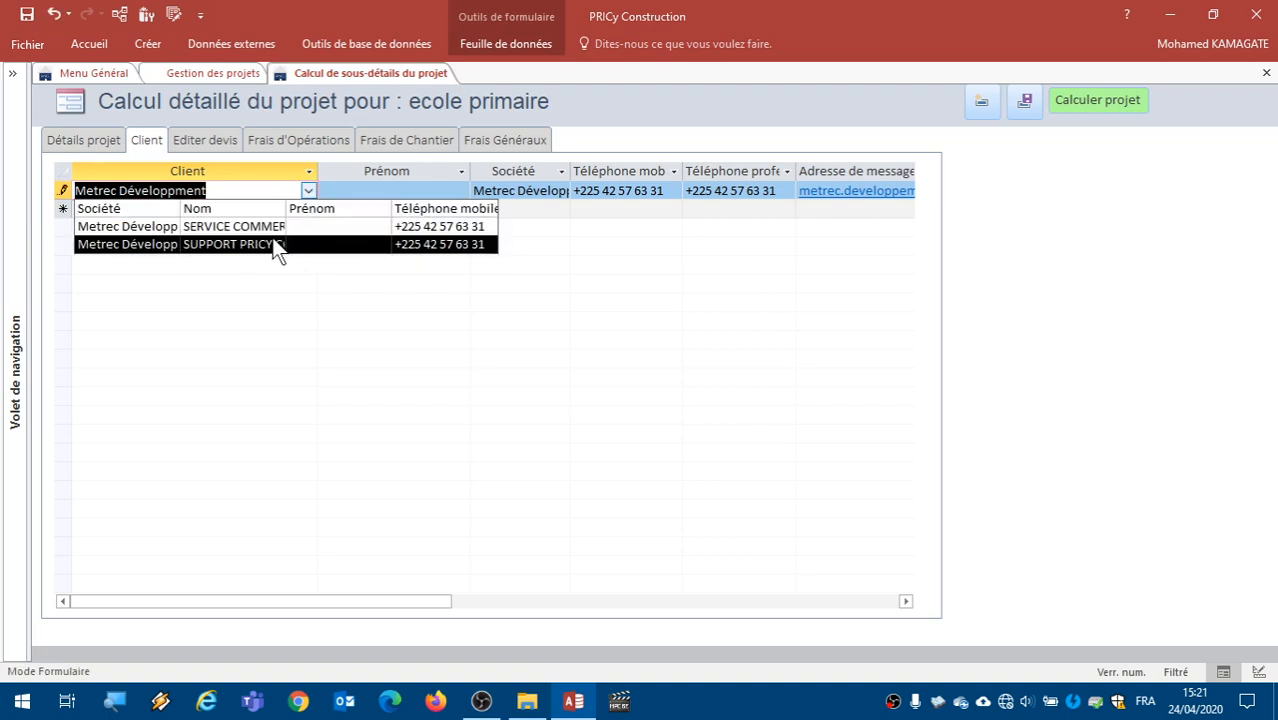
click(234, 226)
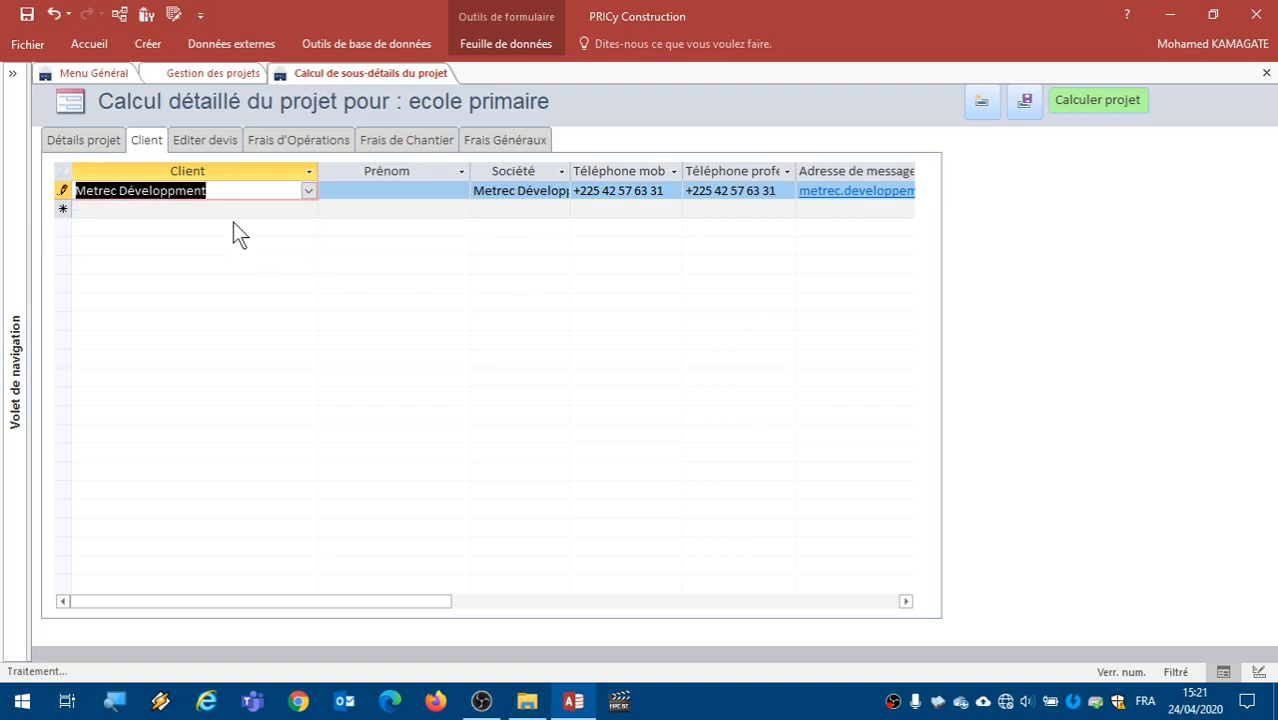
- Add the Metrec Développement PRICY support contact as a second client of the project
click(310, 209)
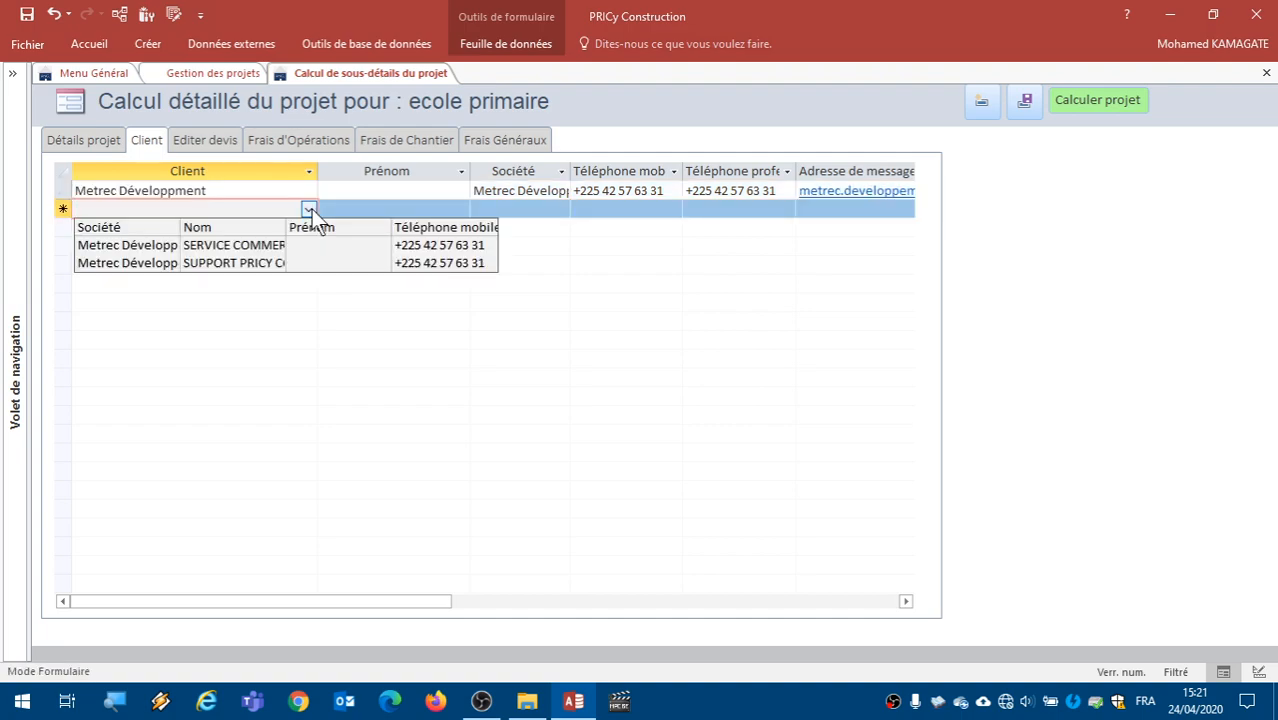
click(292, 260)
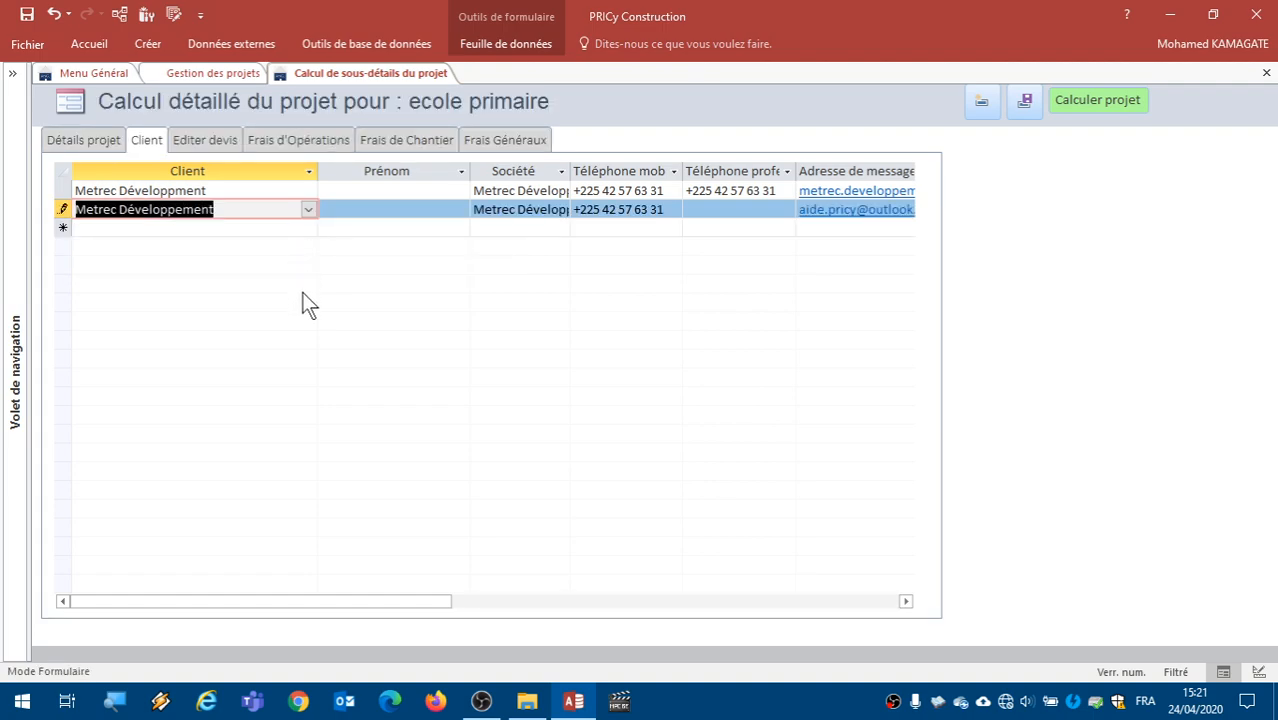
click(254, 190)
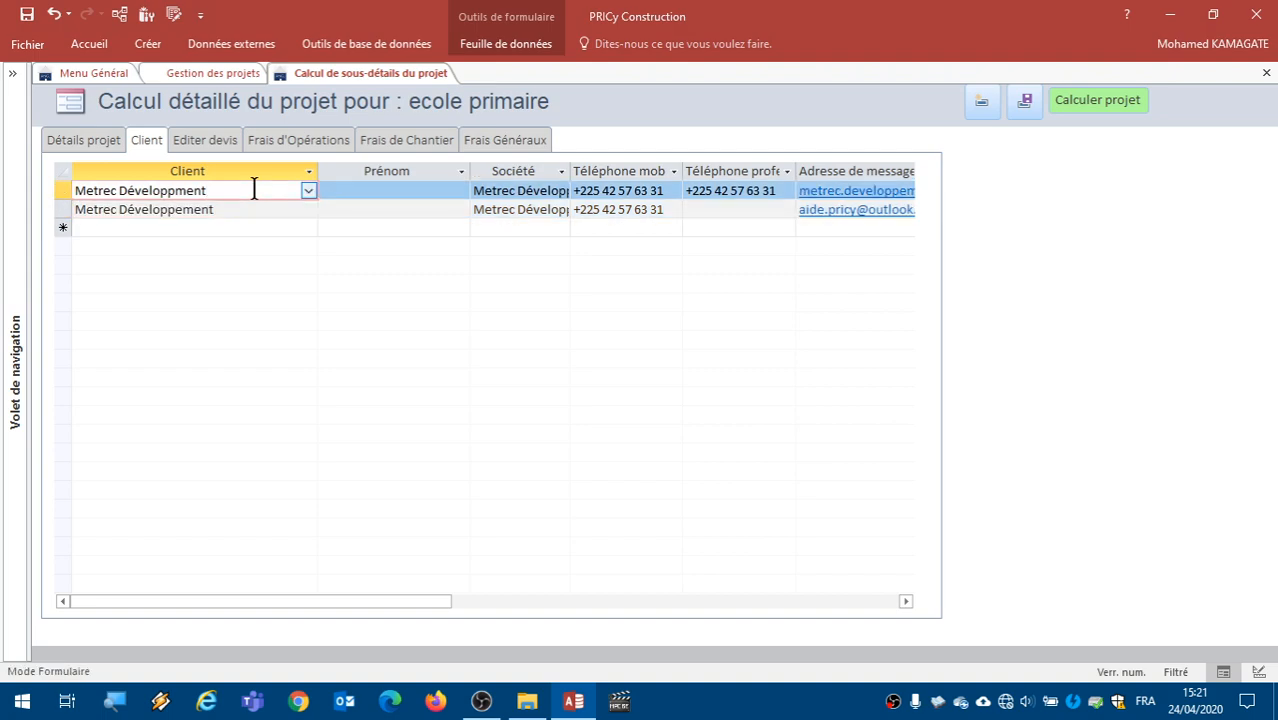
- Examine the quote lines of the Salles de classes division, including their designations, units and quantities
click(221, 143)
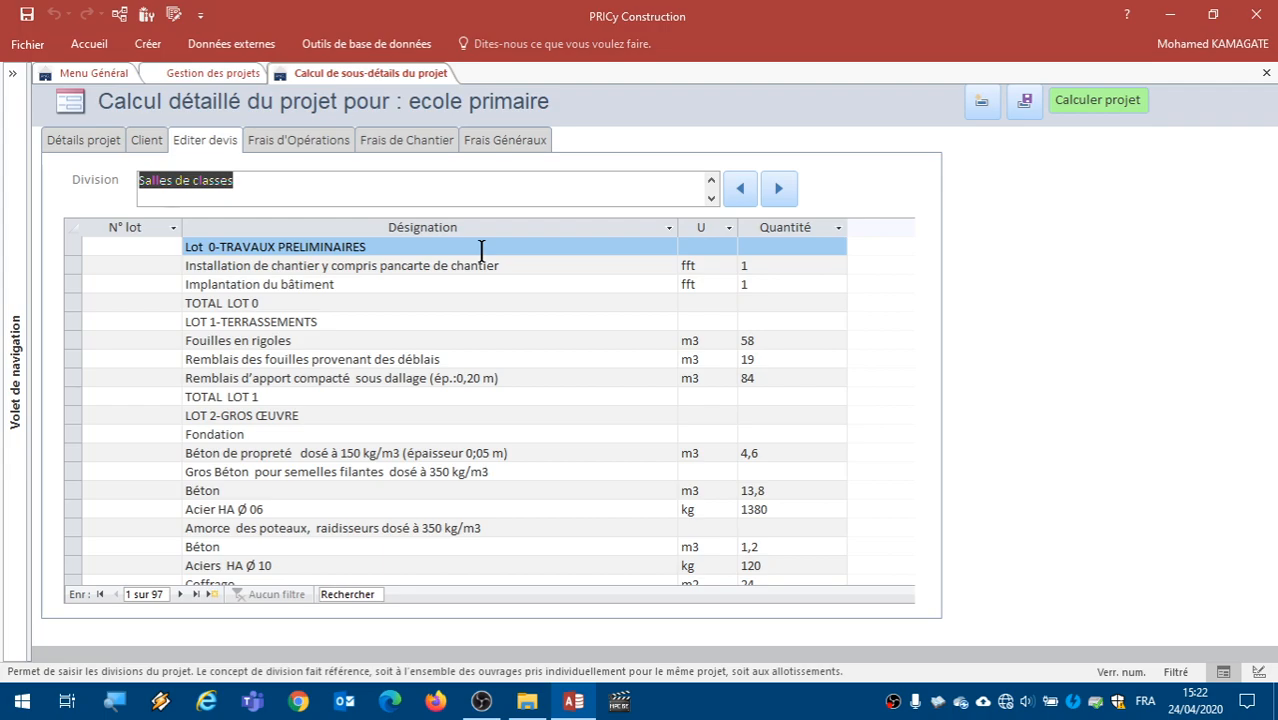
scroll(451, 334, down, 5)
scroll(451, 335, up, 5)
scroll(451, 334, down, 5)
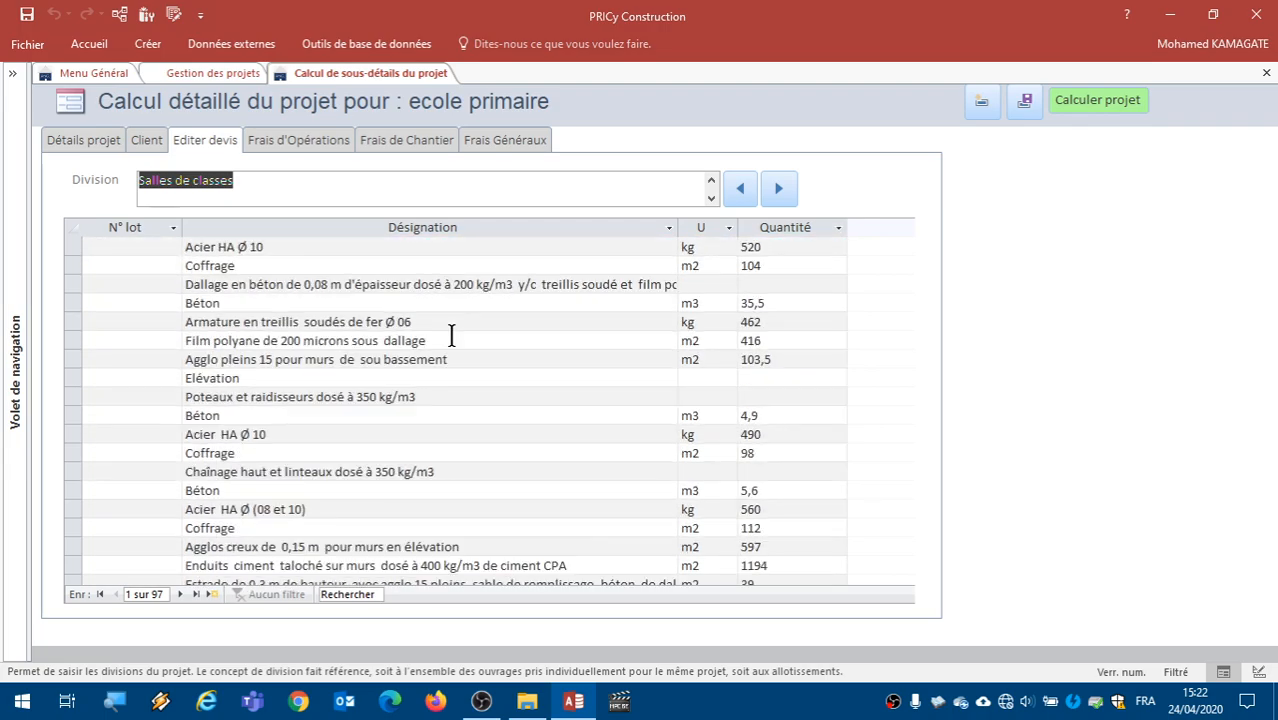
scroll(451, 334, up, 5)
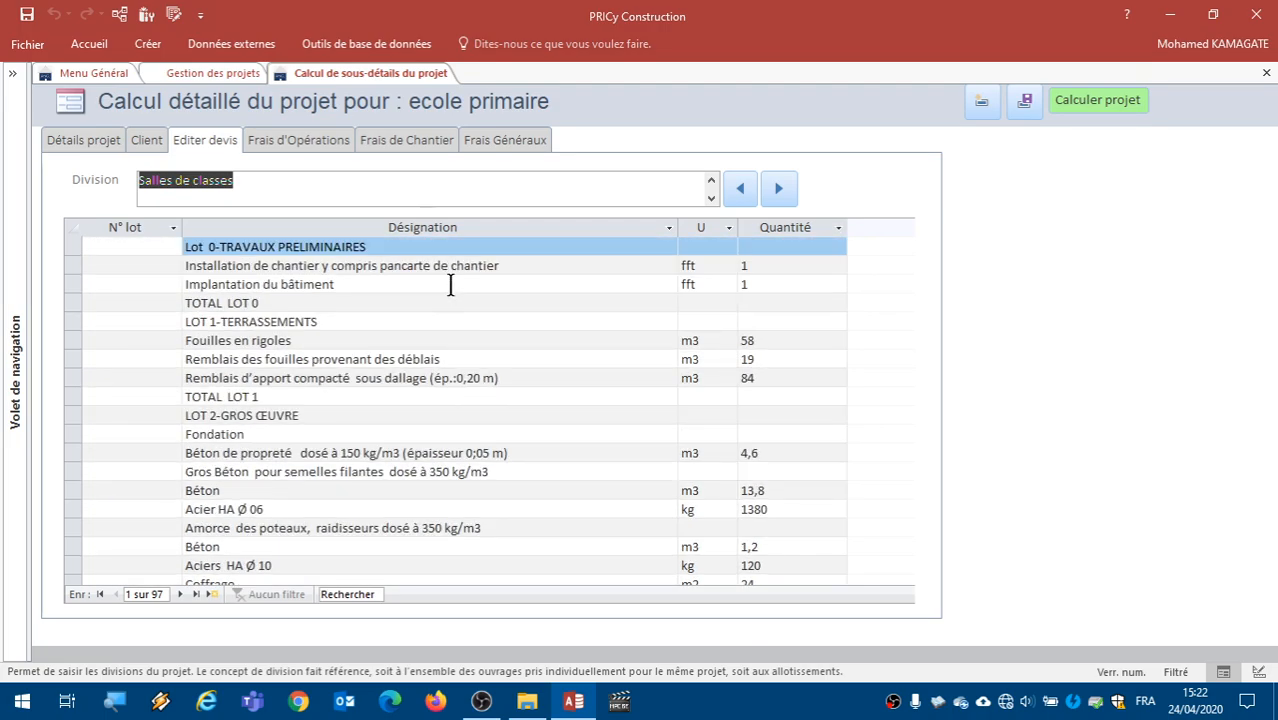
click(253, 179)
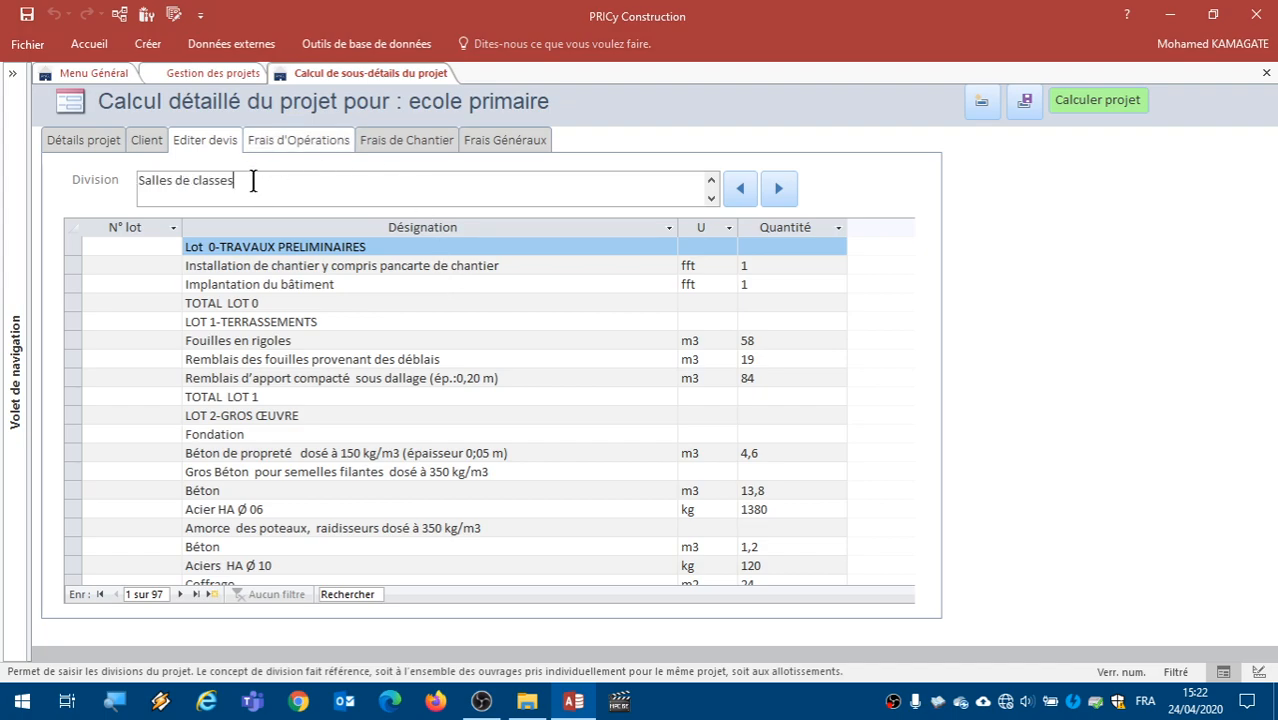
scroll(441, 303, down, 1)
scroll(441, 333, down, 15)
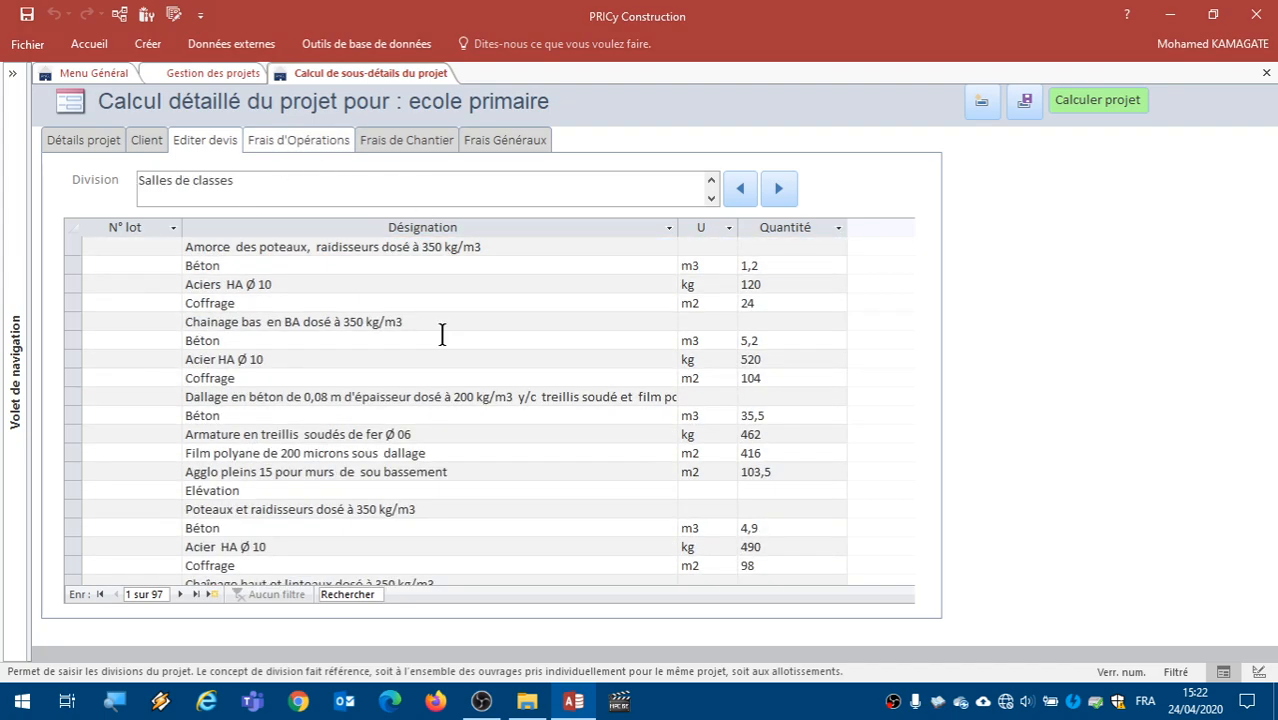
scroll(441, 333, down, 4)
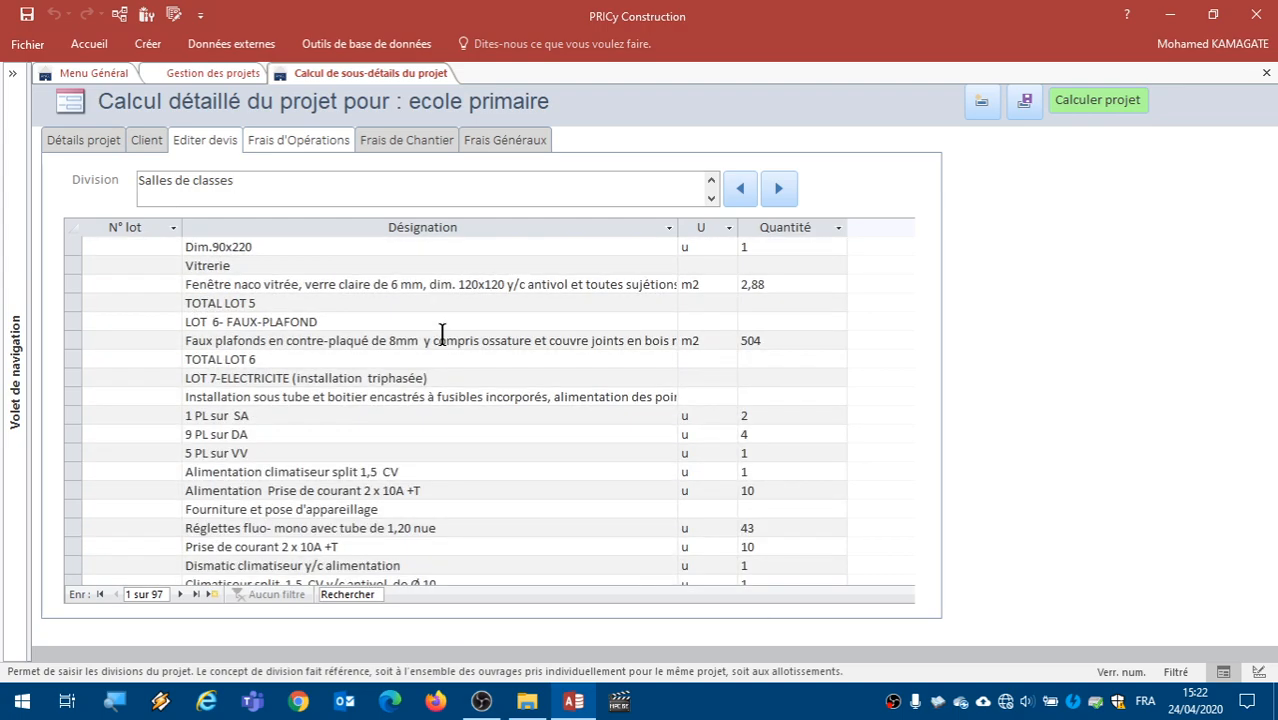
scroll(441, 333, up, 20)
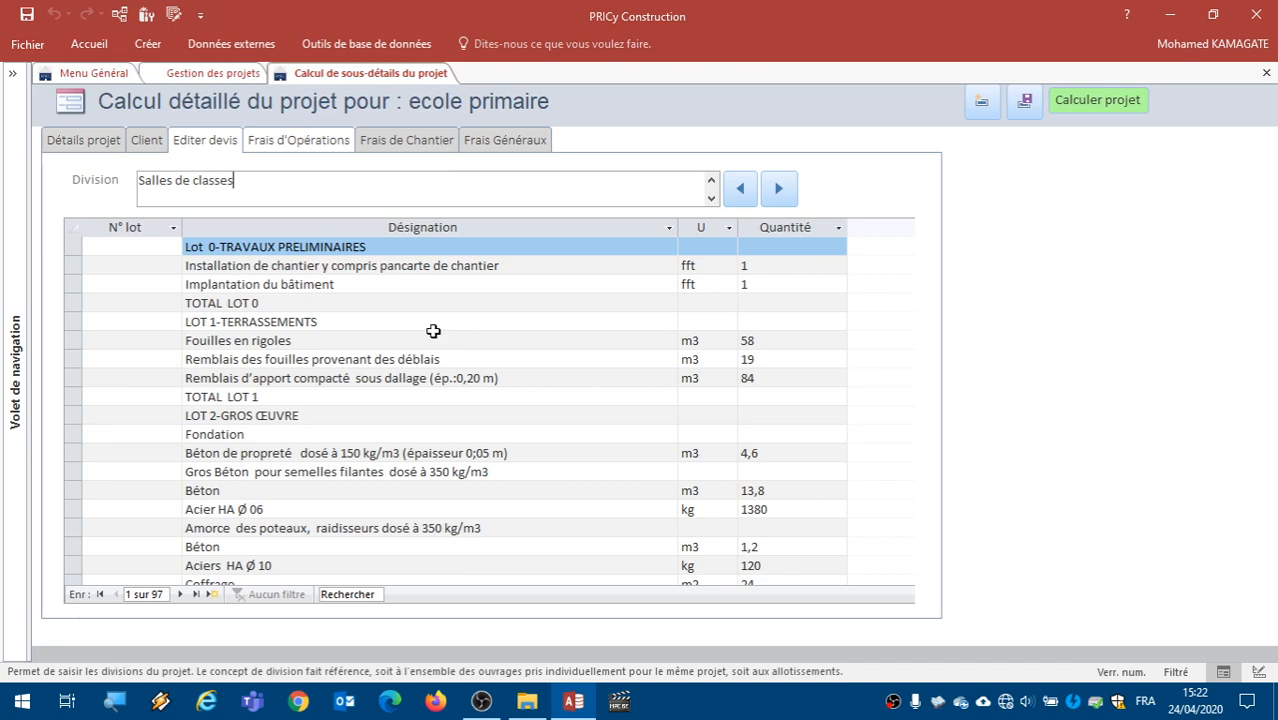
- Switch the quote to the Toilettes division and add a line with the designation "gros oruvre"
click(780, 192)
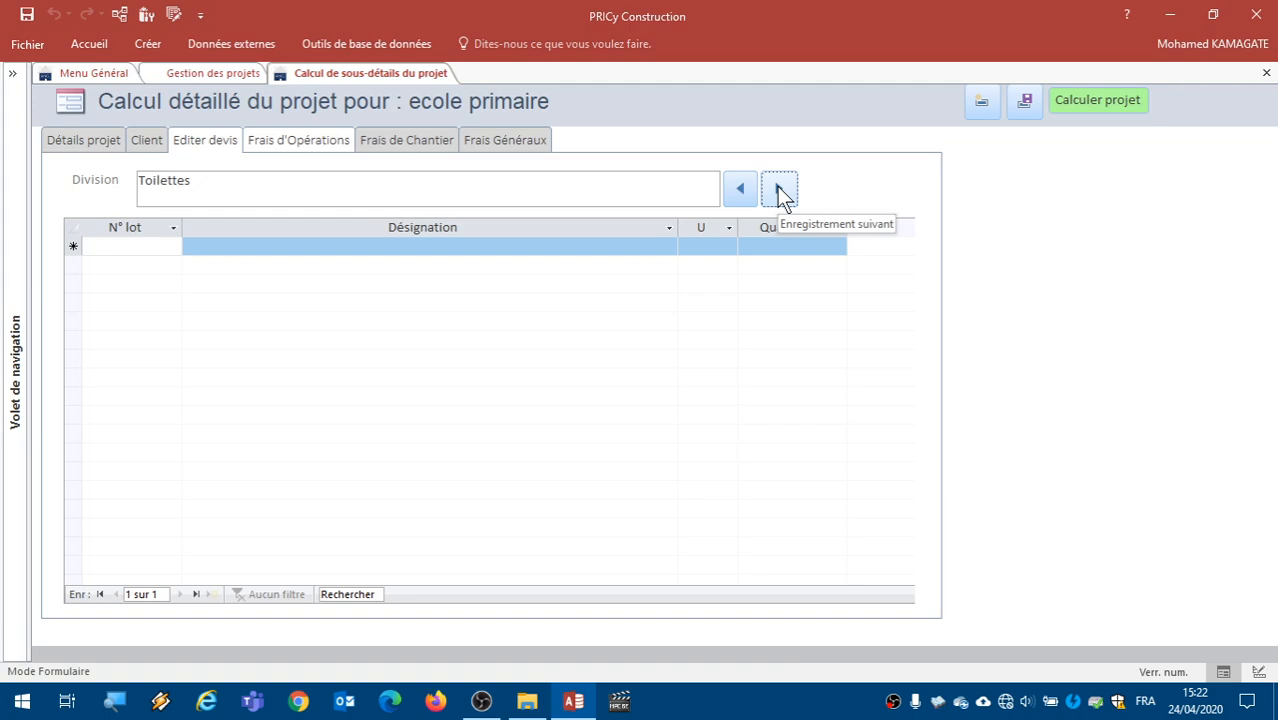
click(349, 246)
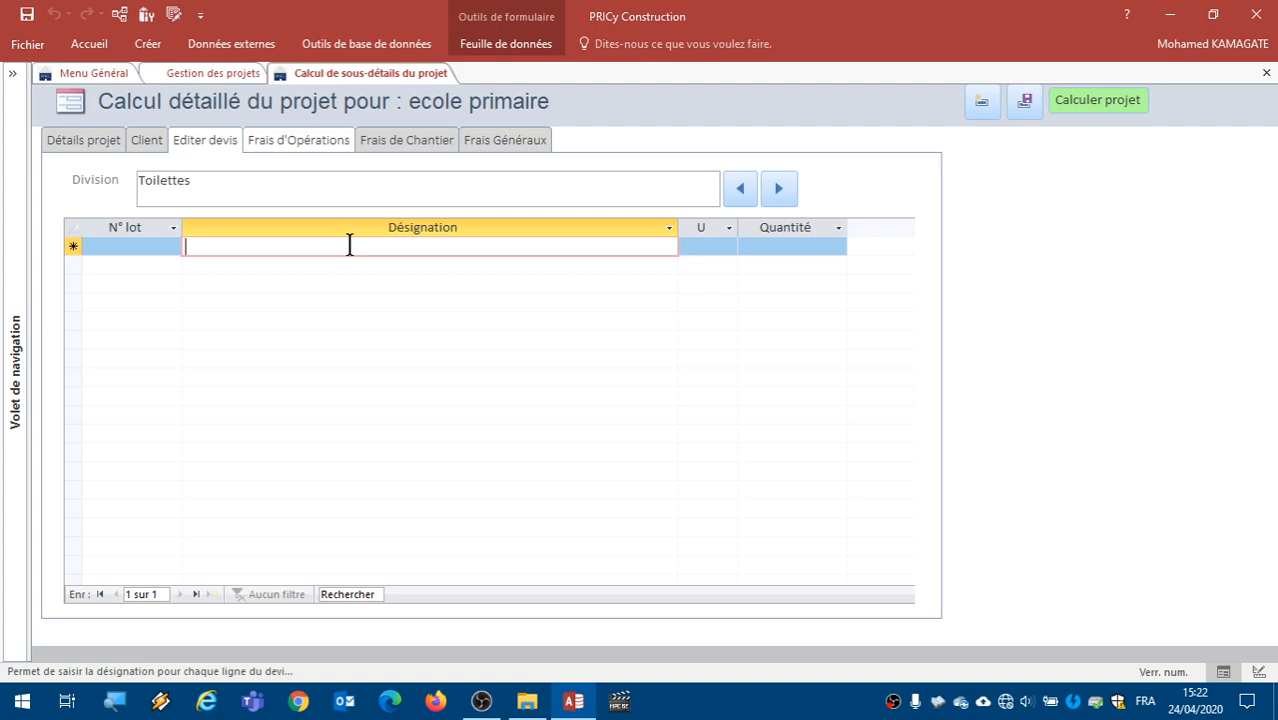
text(g)
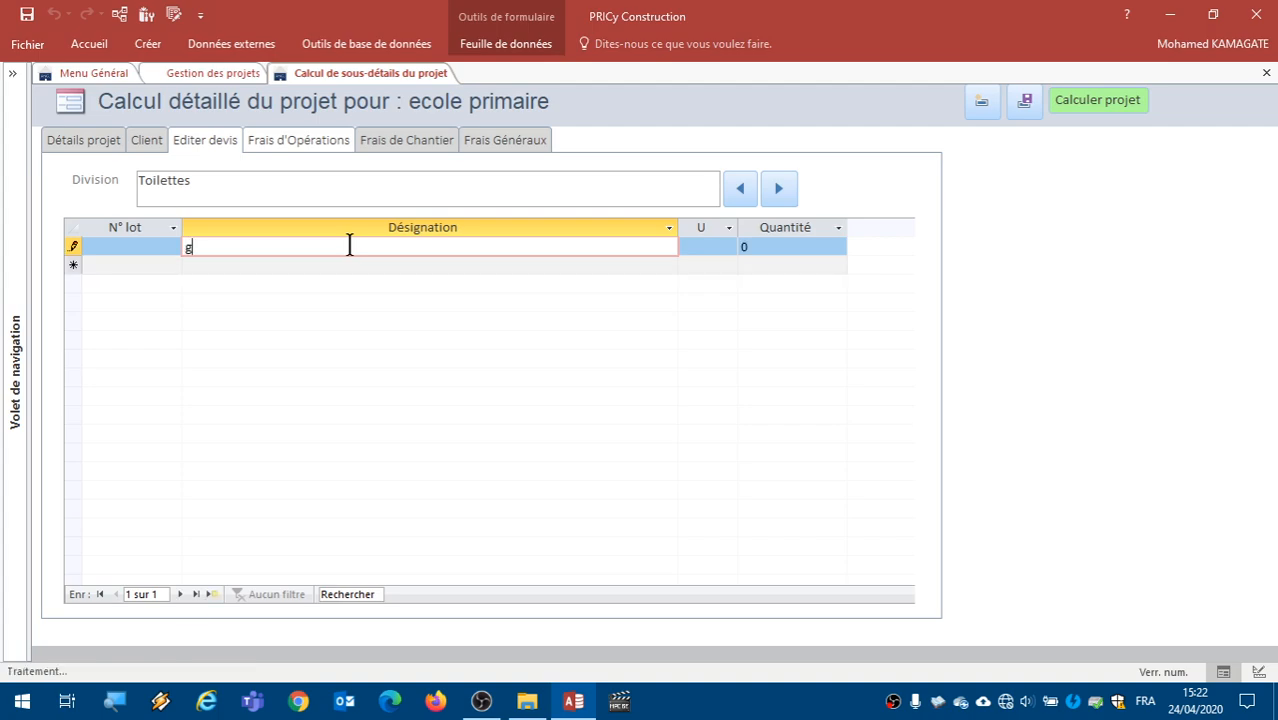
text(ros o)
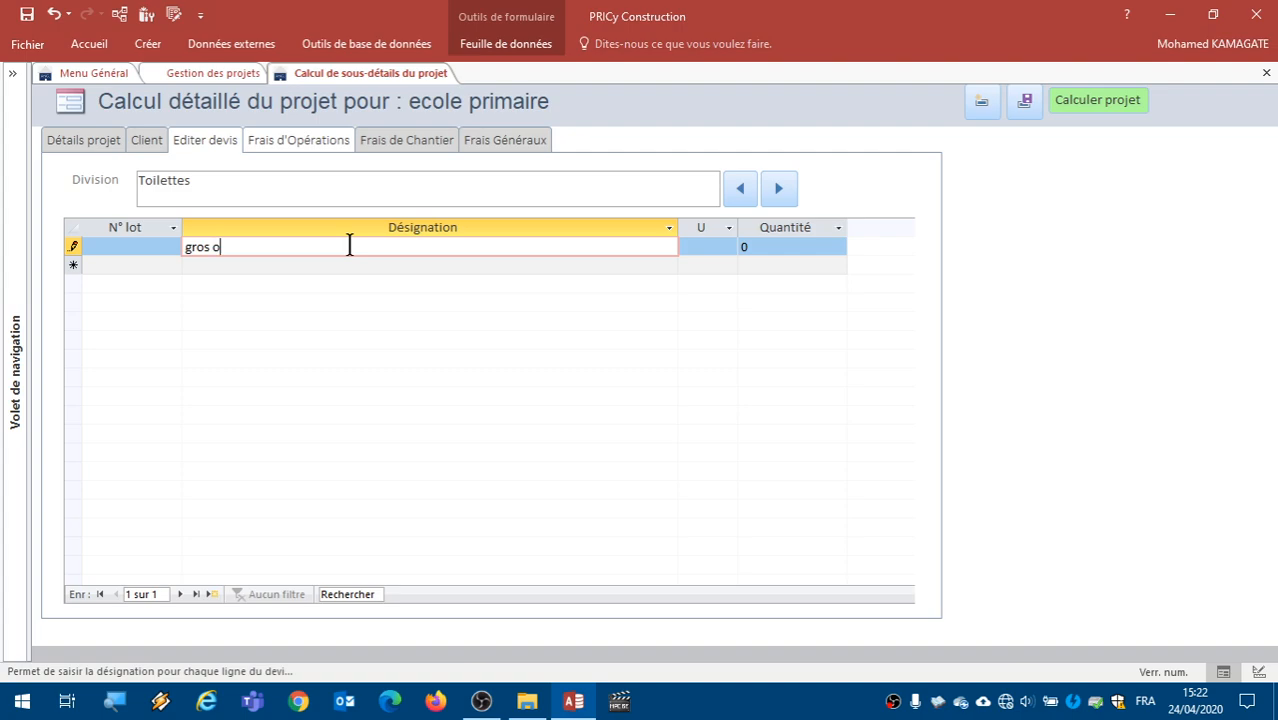
text(ruvre)
right_click(350, 246)
click(288, 264)
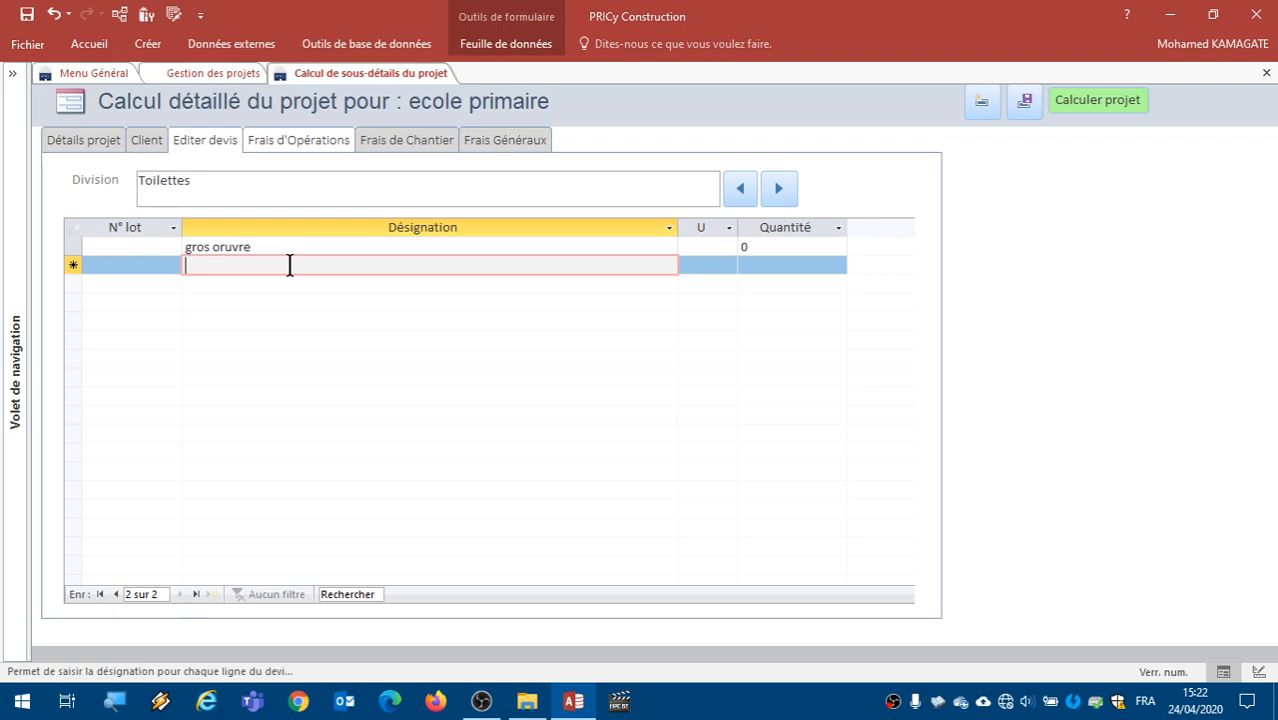
- Add a "beton" line under gros oruvre with unit m3 and quantity 15
text(beton)
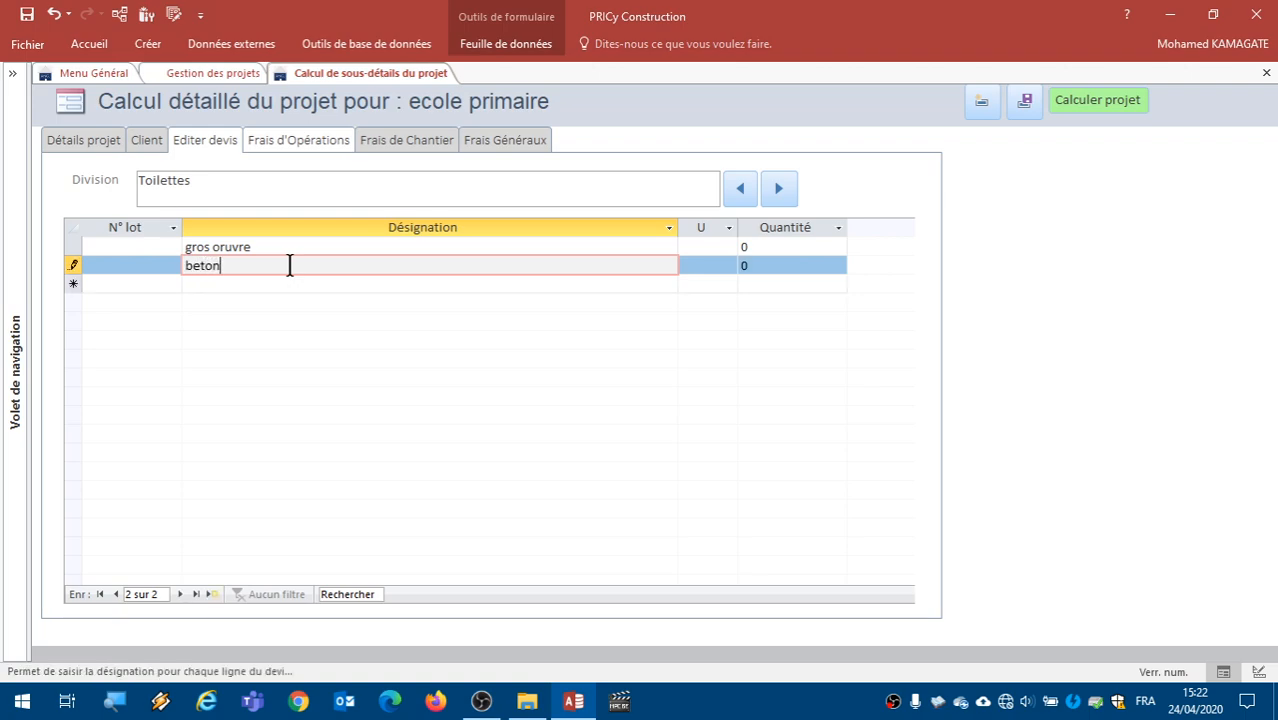
click(700, 265)
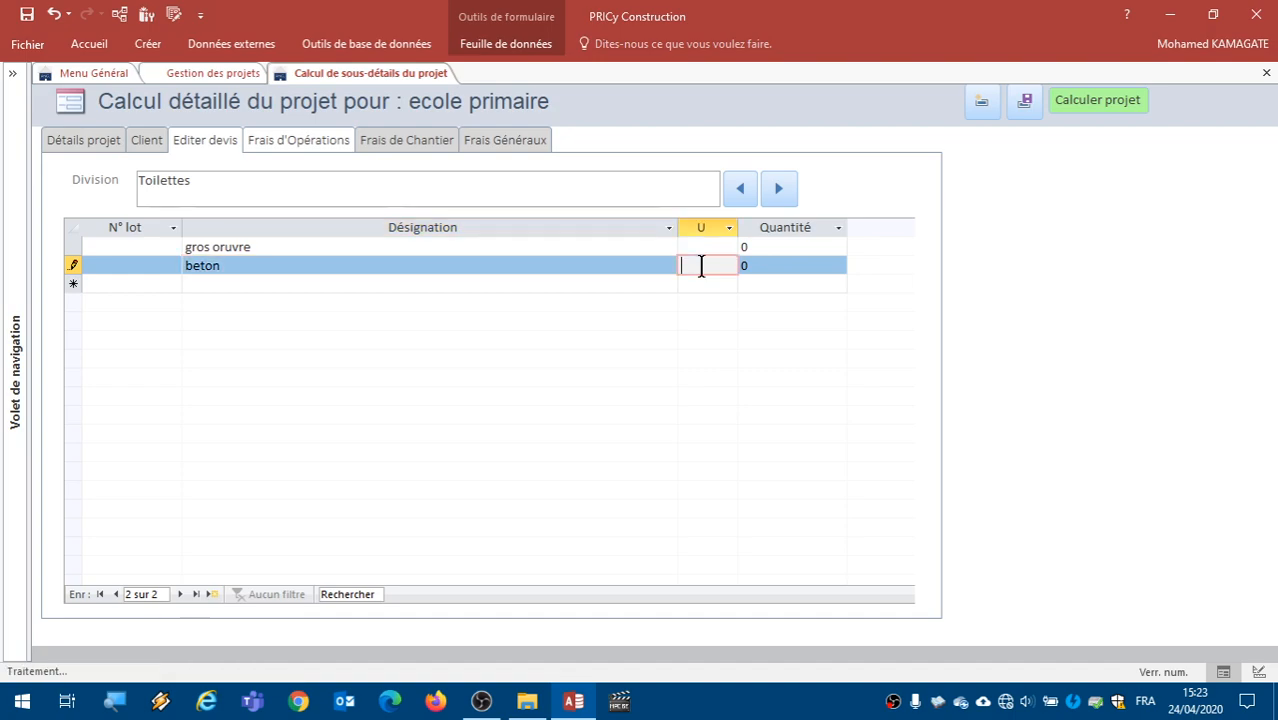
text(m3)
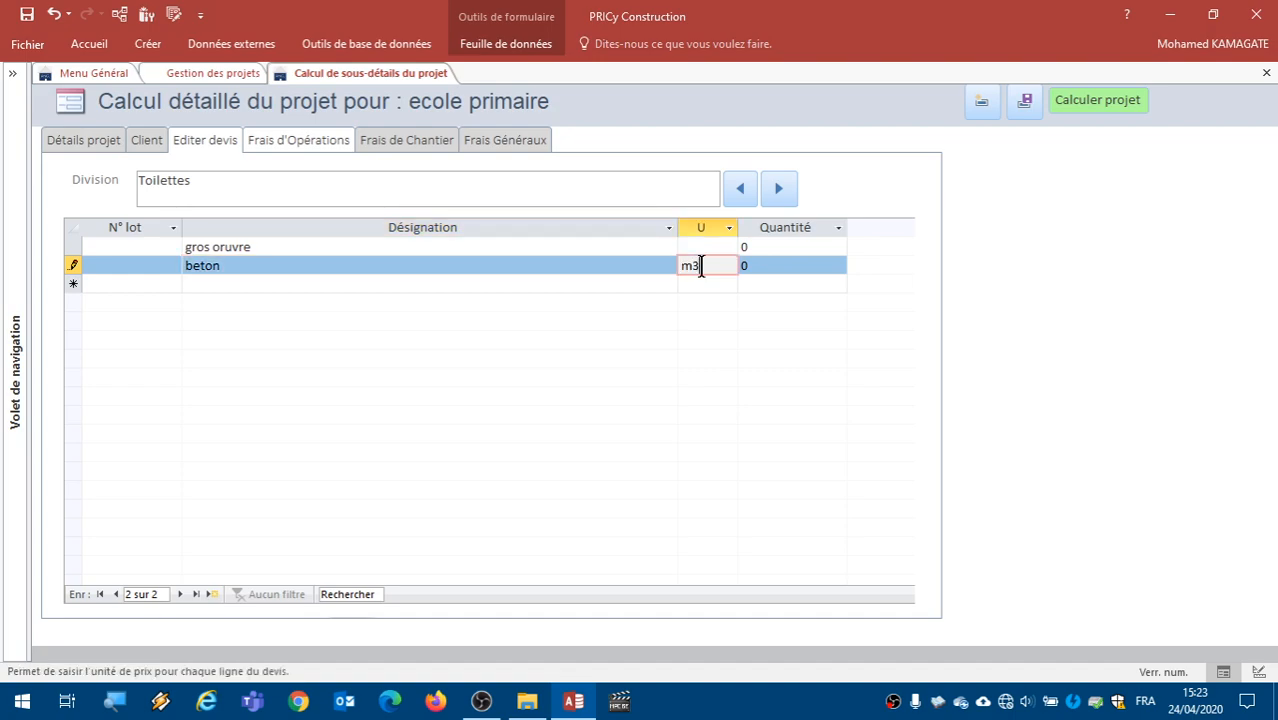
click(792, 266)
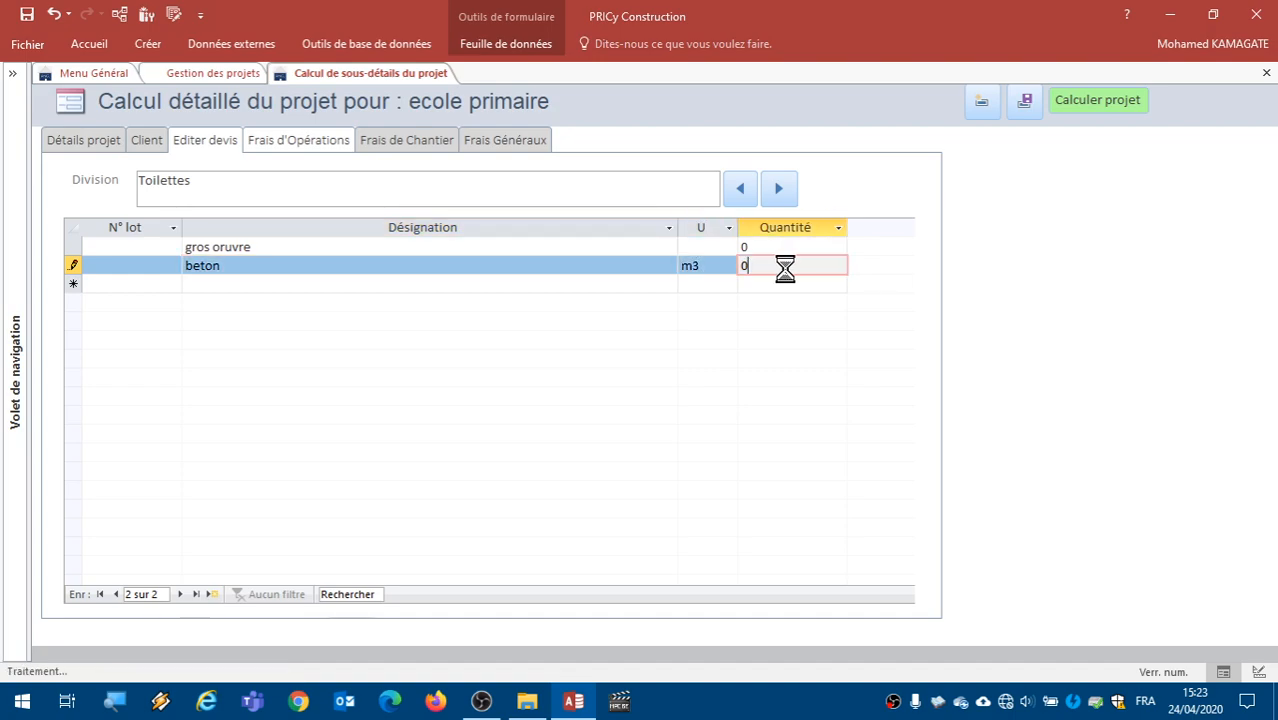
click(1019, 73)
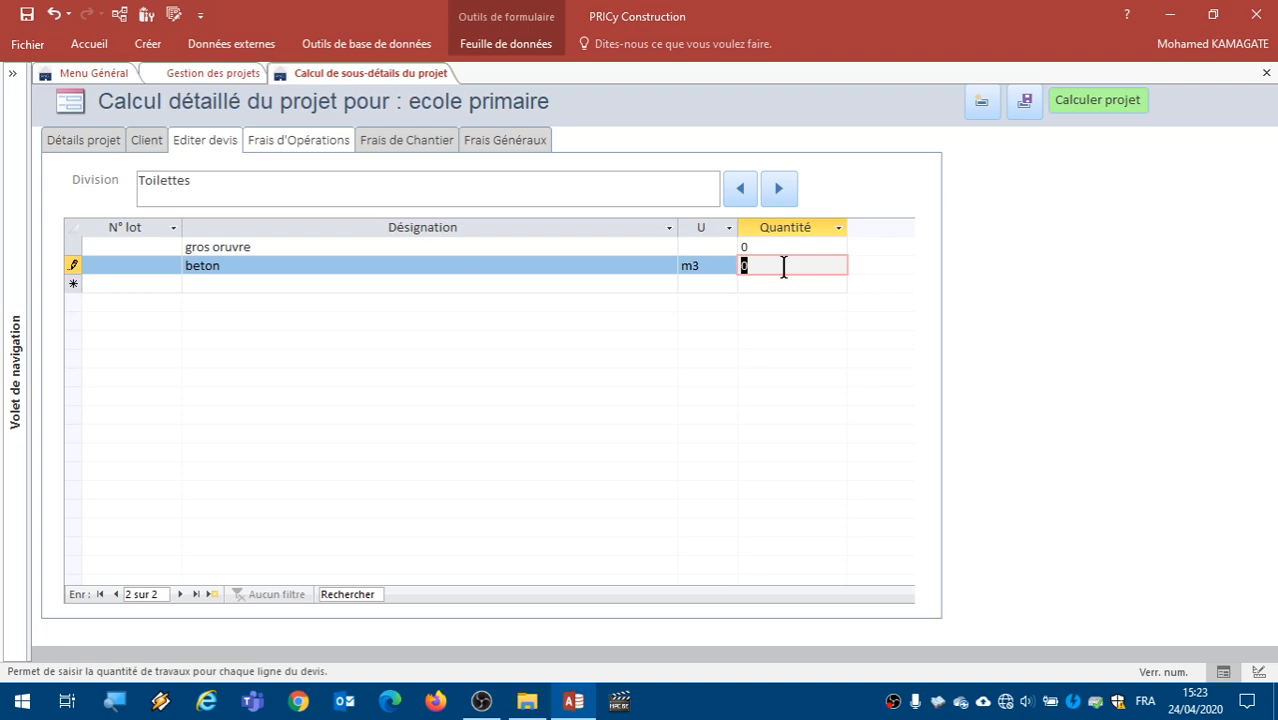
text(15)
click(649, 264)
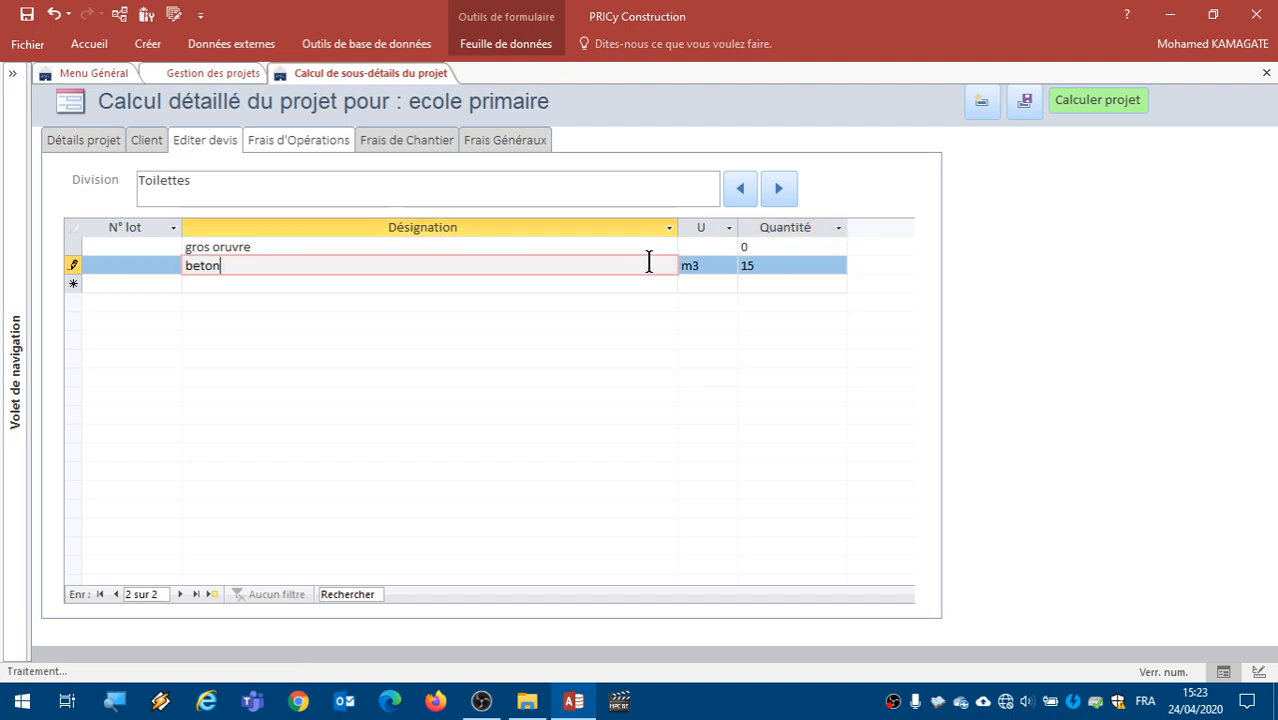
- Add an "acier" line below beton with unit kg
click(287, 285)
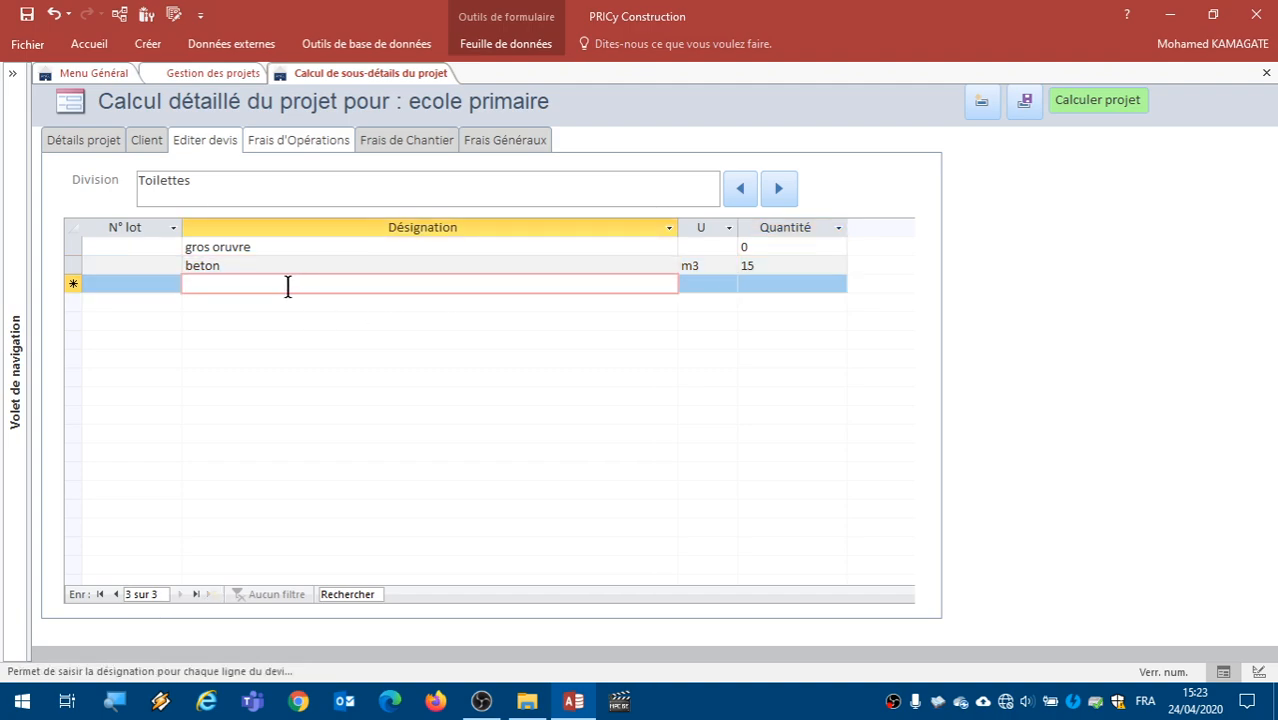
text(acir)
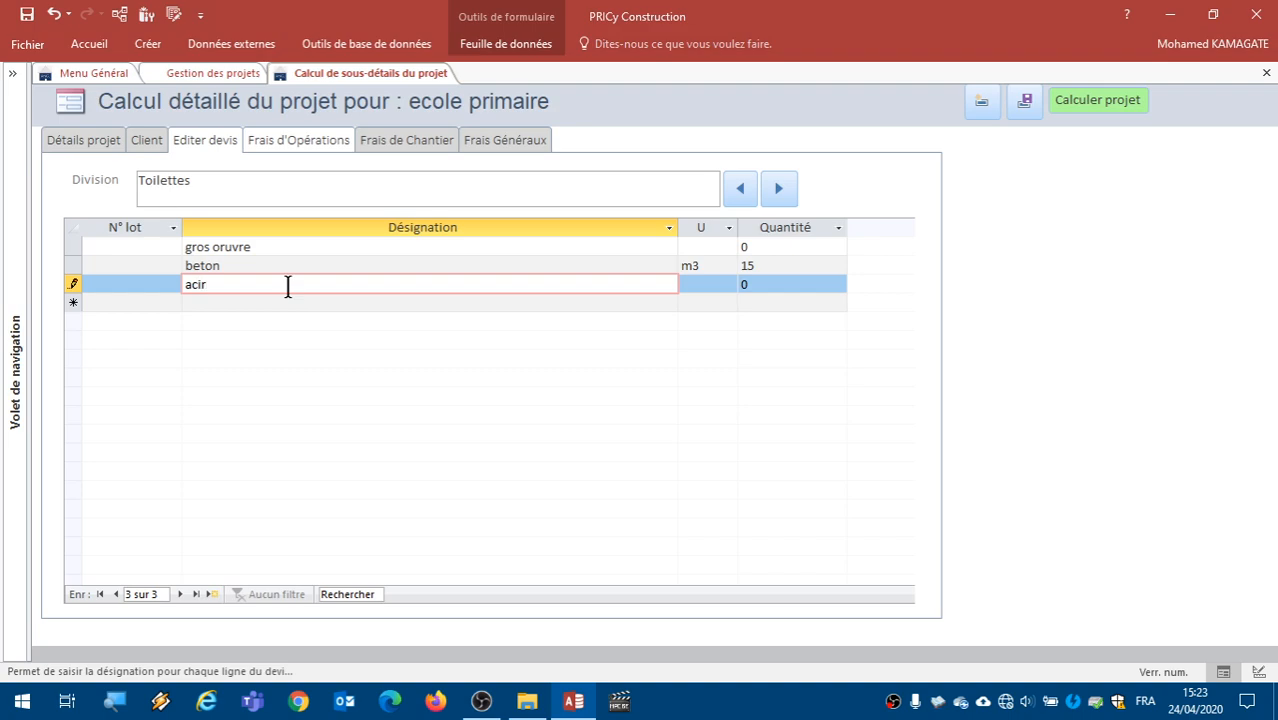
click(199, 285)
text(e)
click(709, 285)
text(kg)
drag(800, 284, 697, 284)
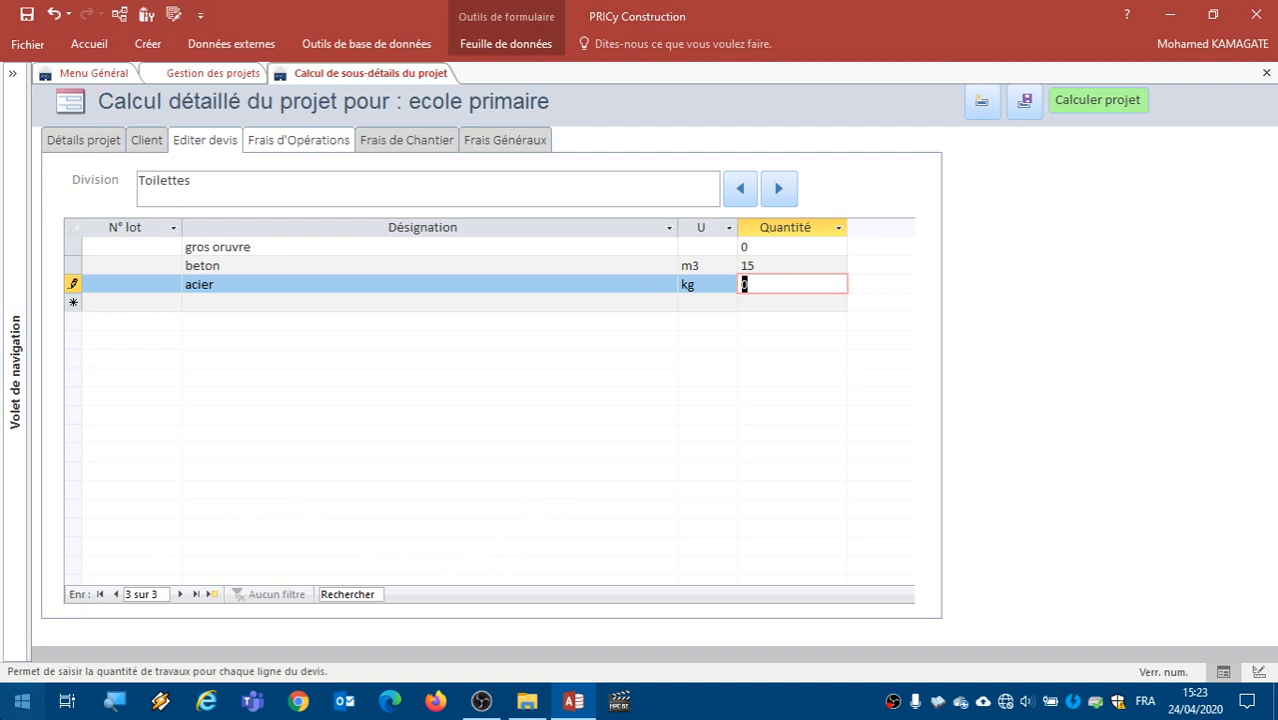
- Switch to Calculator and compute the steel quantity as 15 × 80
click(22, 700)
click(148, 527)
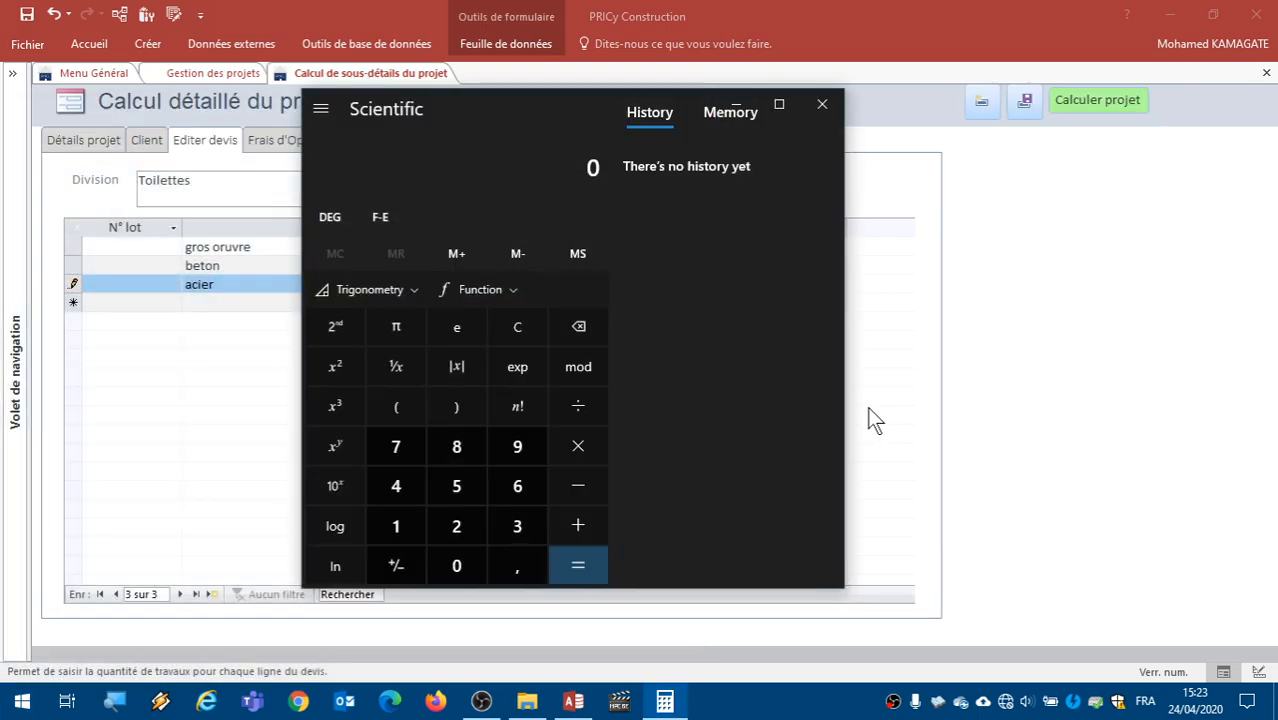
drag(484, 97, 318, 160)
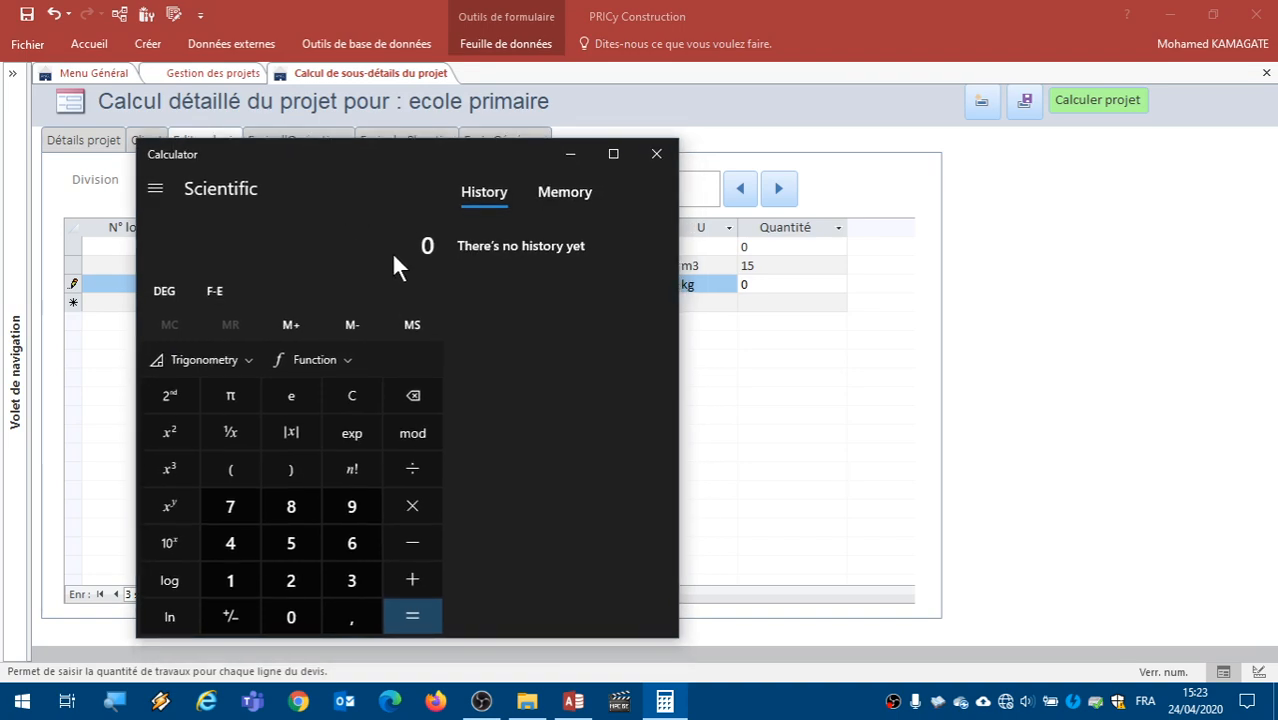
click(742, 283)
click(234, 578)
click(304, 540)
click(412, 506)
click(291, 506)
click(288, 617)
click(410, 615)
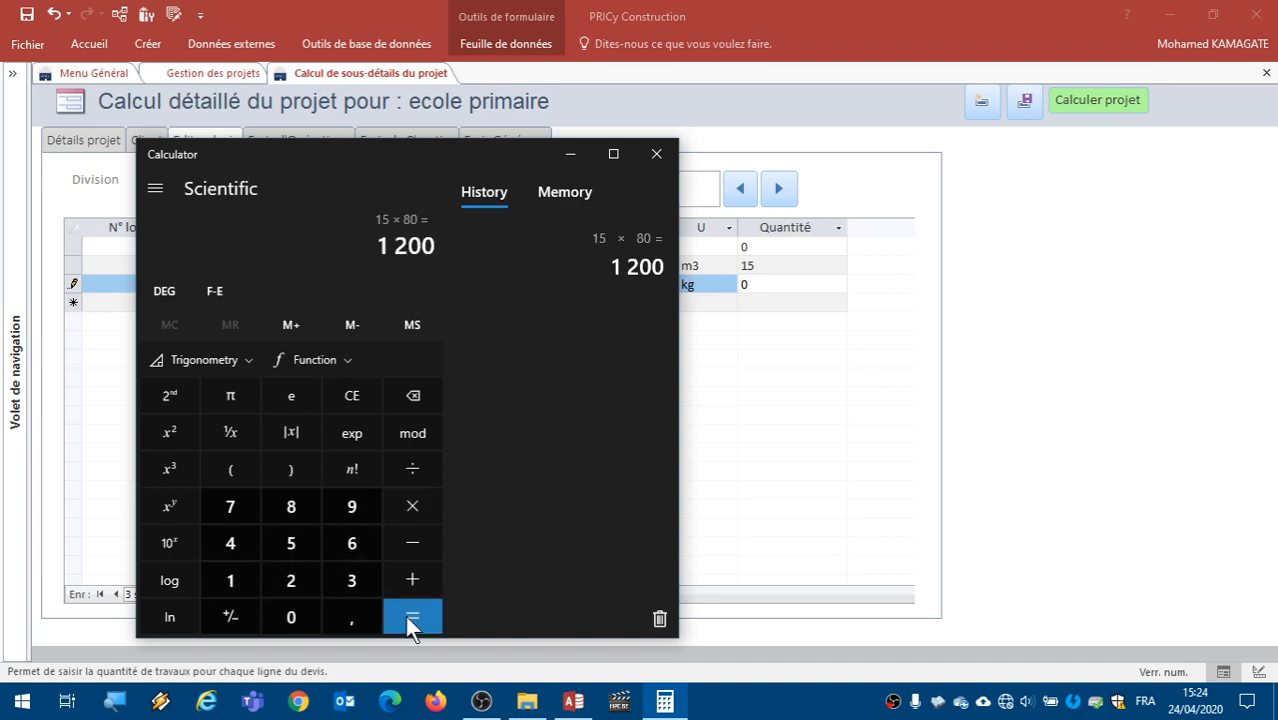
- Return to the project quote in PRICy Construction and set the acier quantity to 1200
click(572, 155)
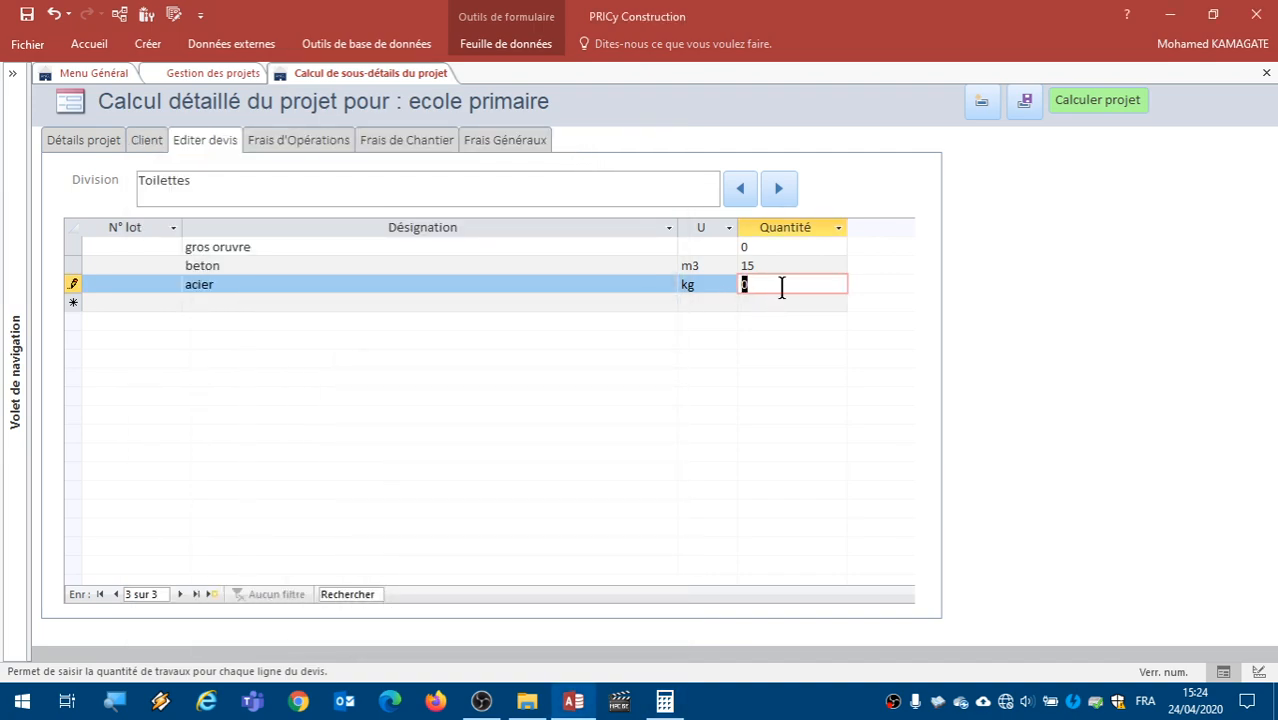
text(1200)
click(480, 266)
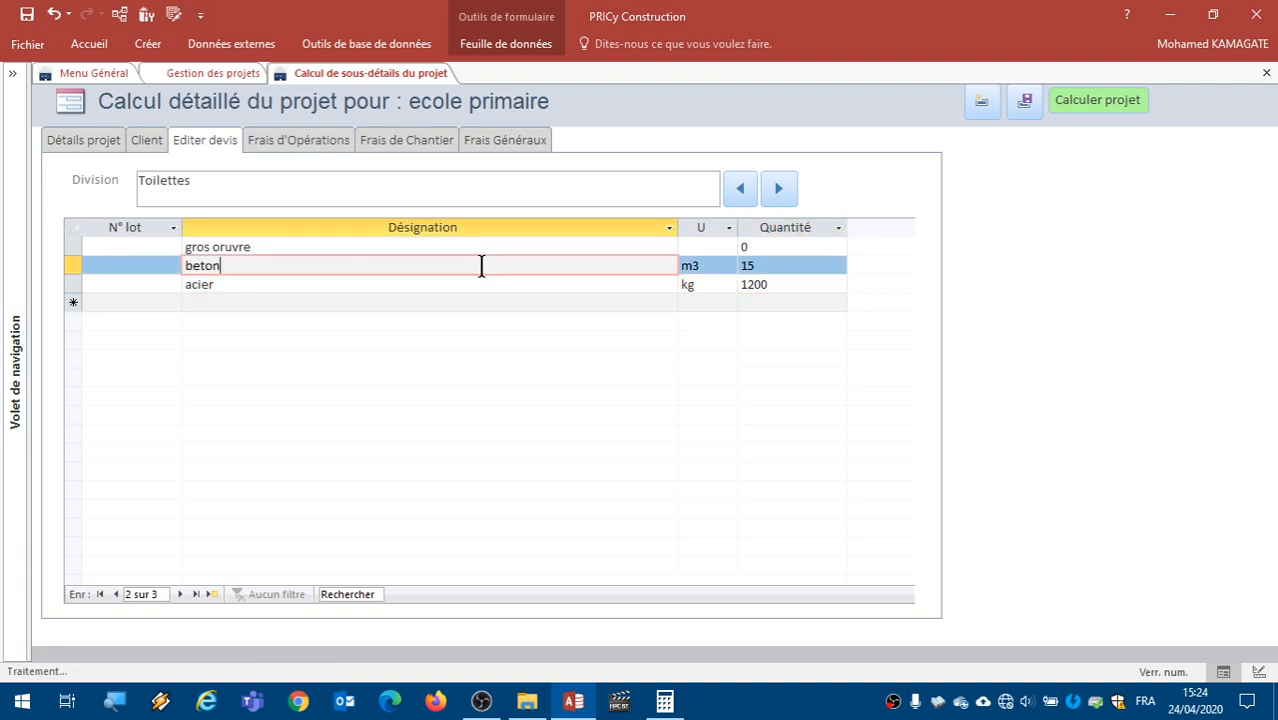
- Add a "coffrage" line below acier with unit m2 and quantity 150
click(368, 301)
text(co)
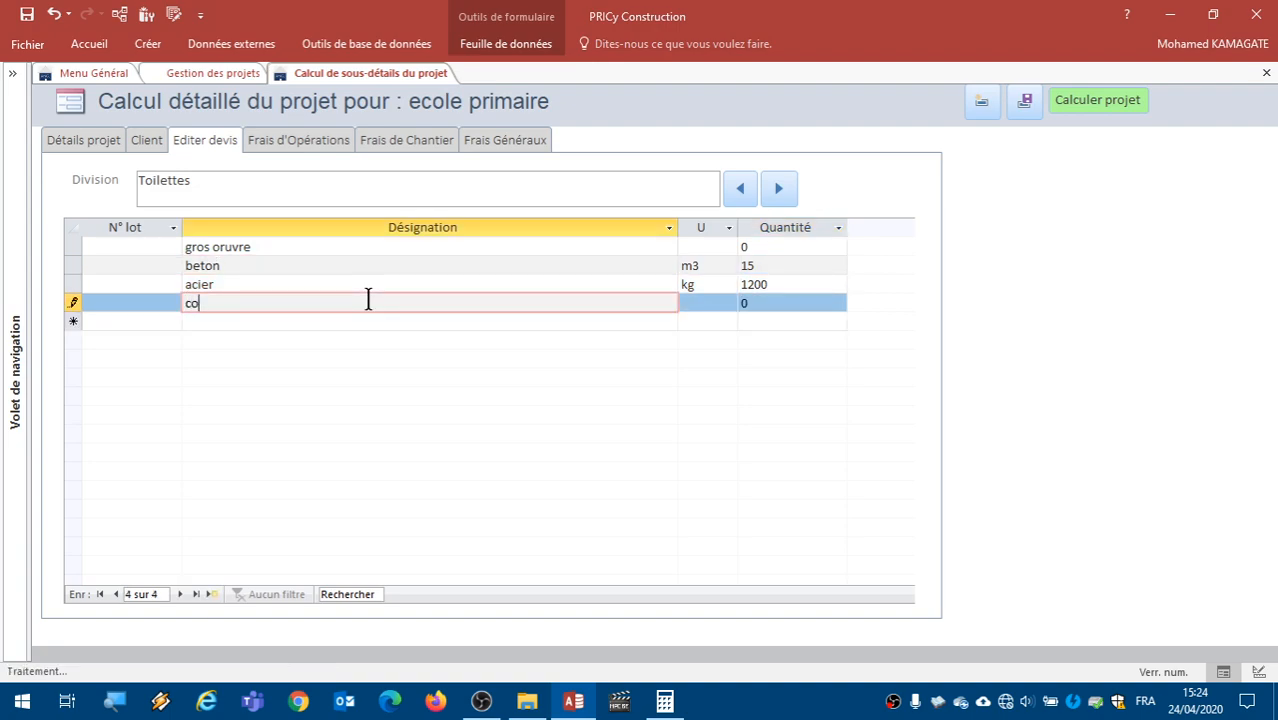
text(ffrage)
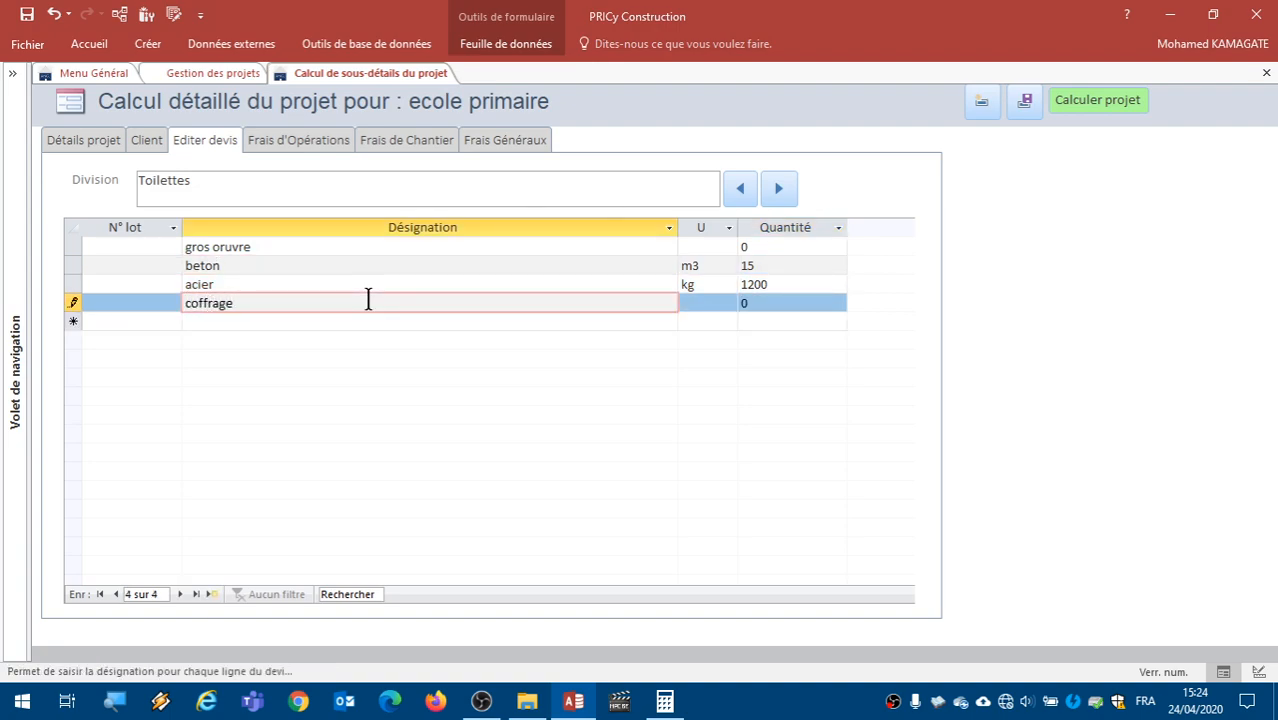
click(713, 302)
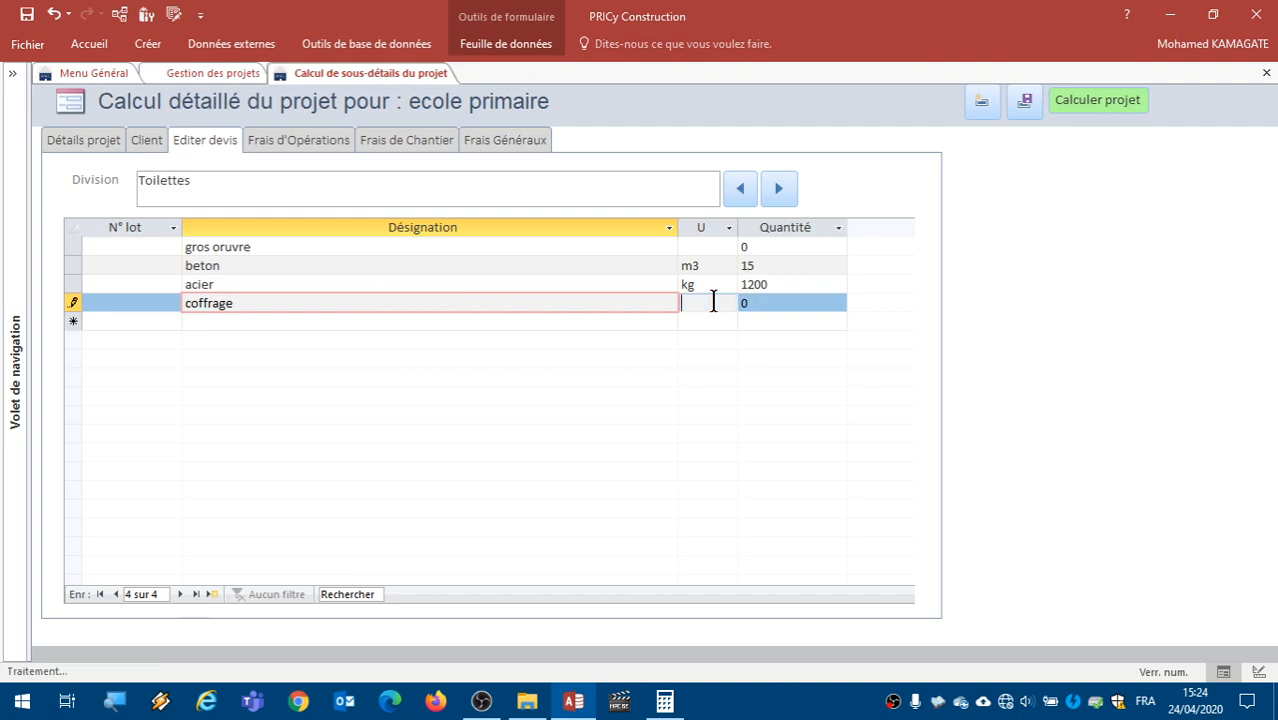
text(m2)
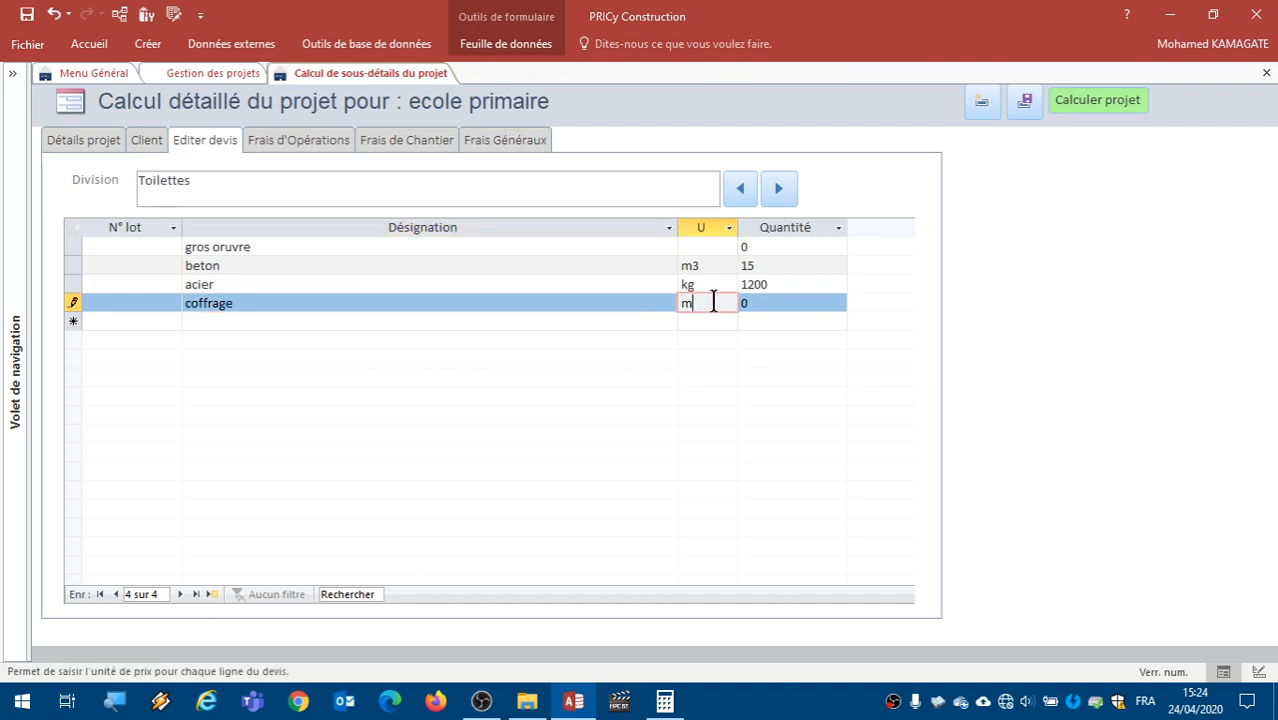
key(Tab)
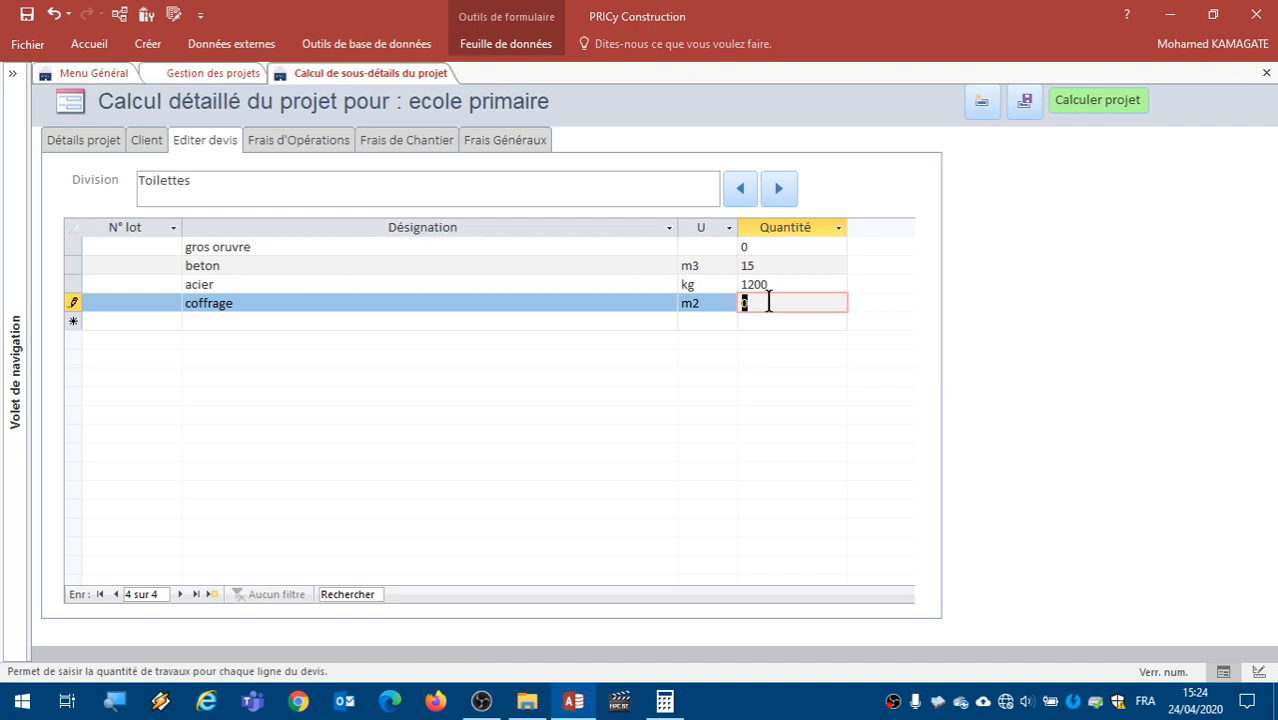
text(150)
click(578, 269)
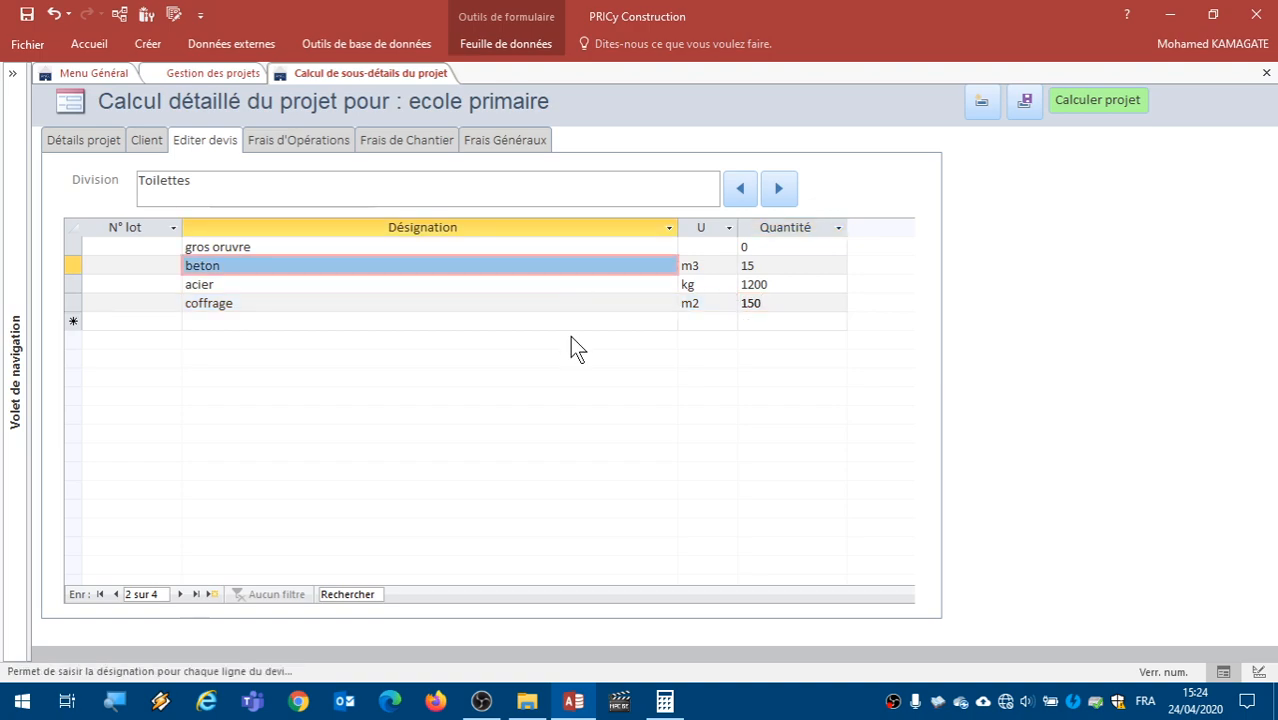
click(792, 182)
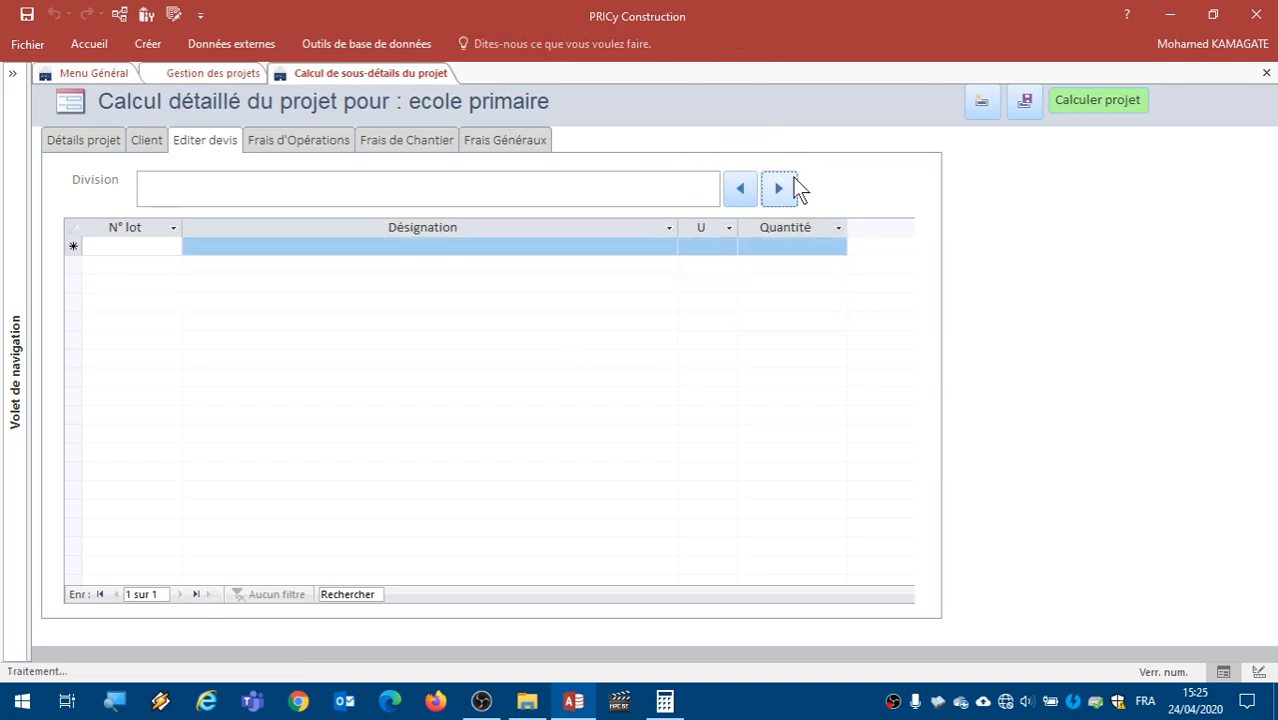
click(740, 190)
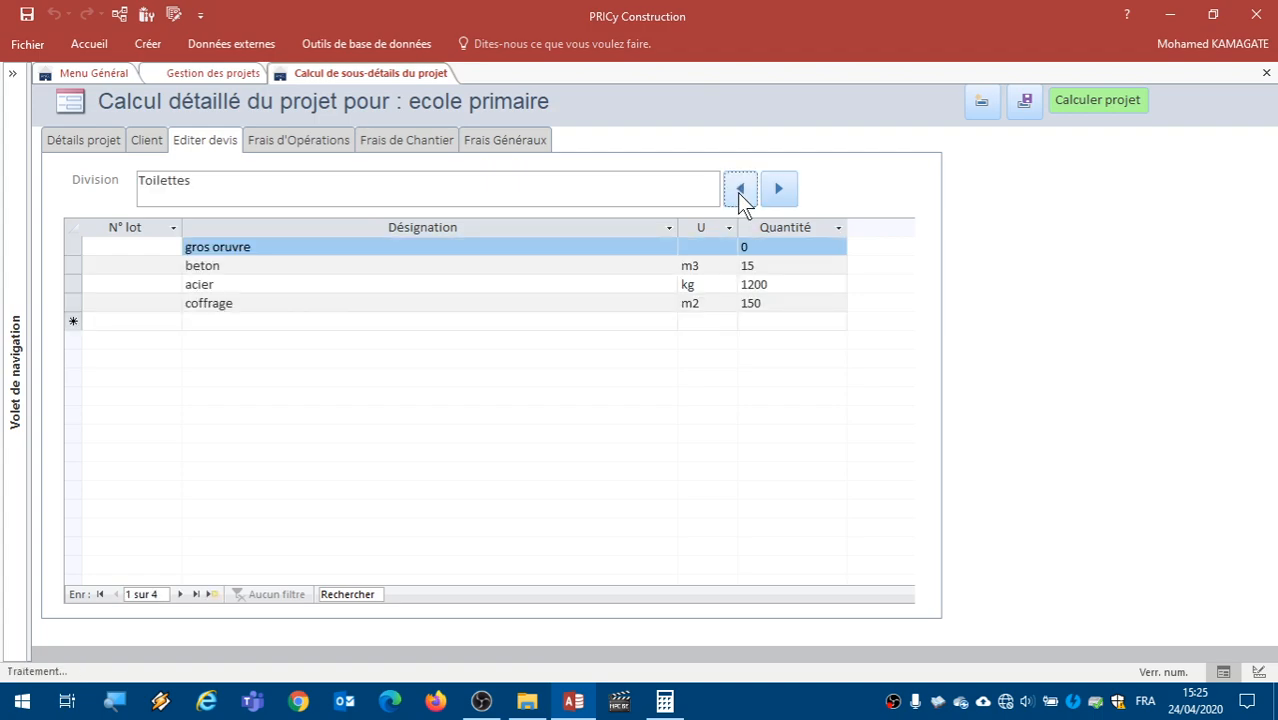
- Change the project's existing operation fee line to Frais dits "de plans" with an amount of 600000
click(308, 142)
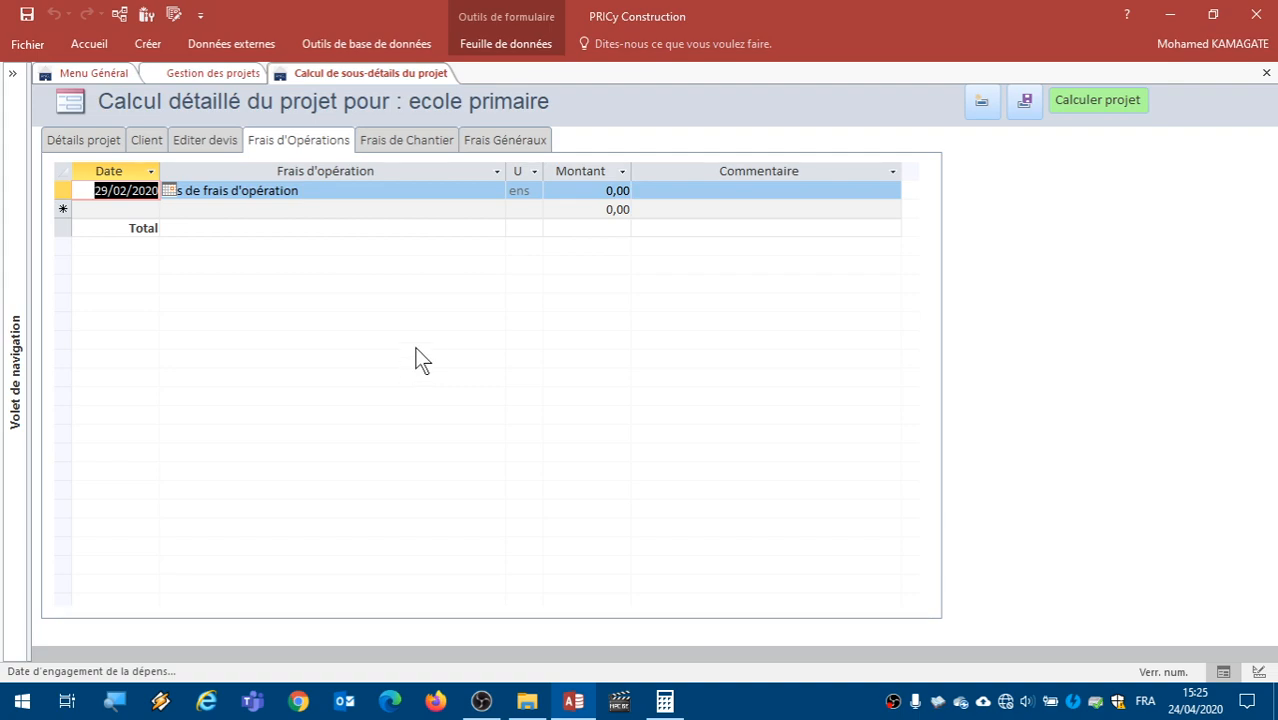
click(294, 209)
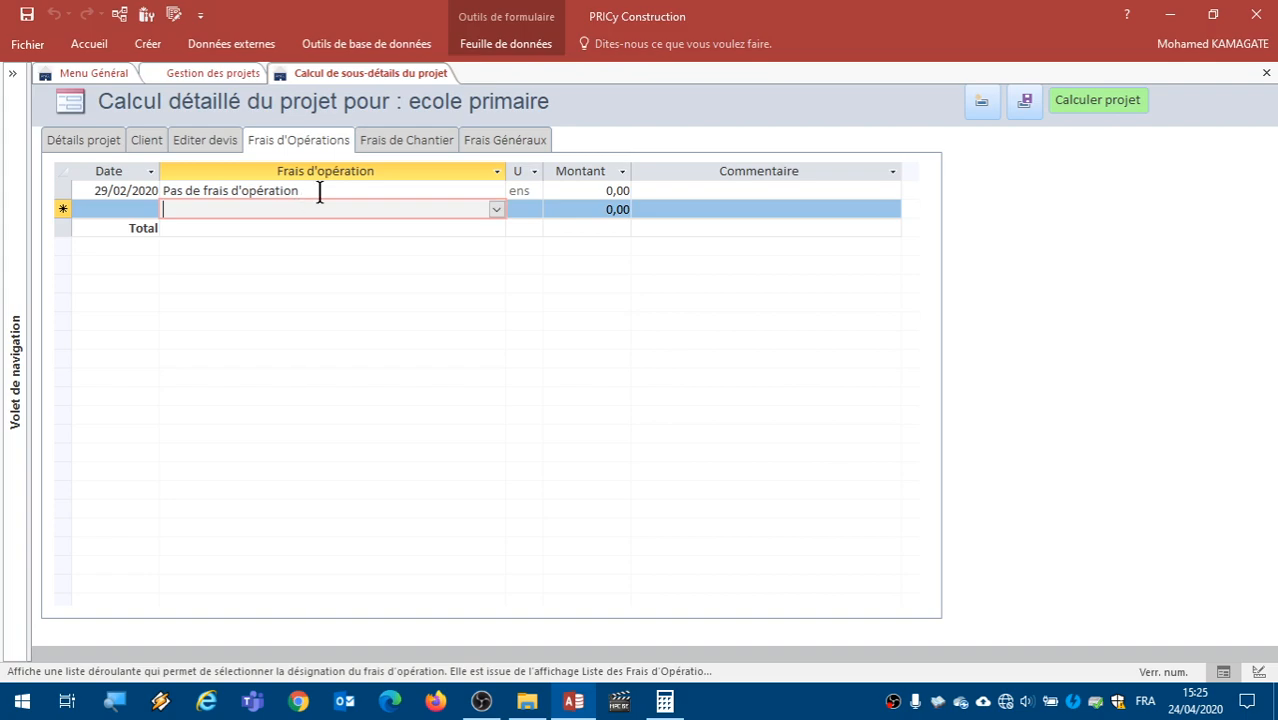
click(320, 191)
click(495, 190)
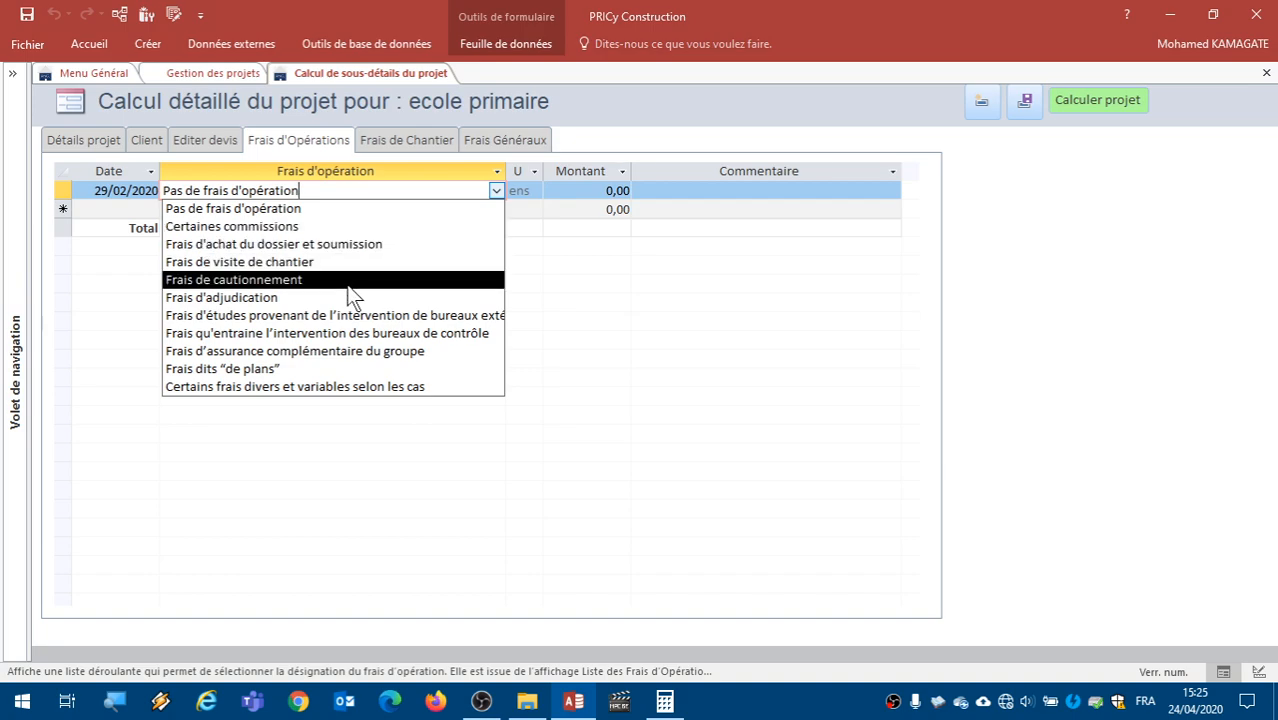
click(330, 369)
click(588, 196)
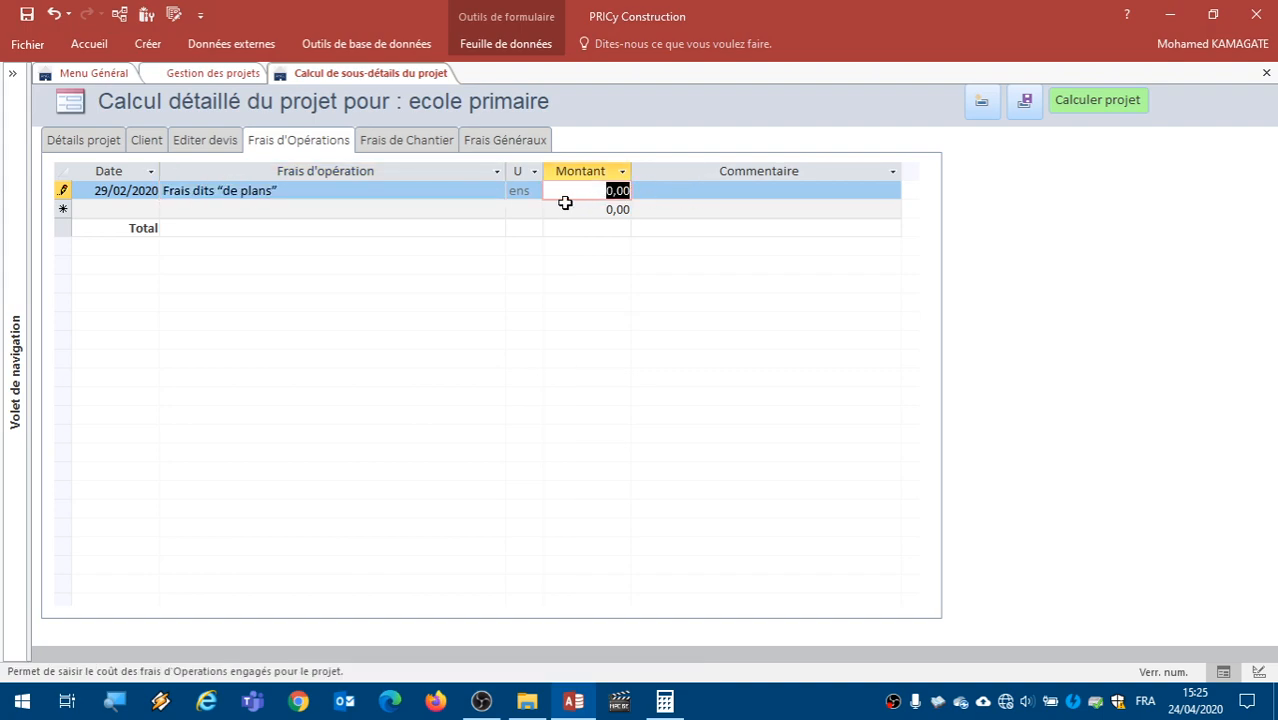
text(600000)
- Add a second operation fee, Frais de visite de chantier, with an amount of 200000
click(456, 207)
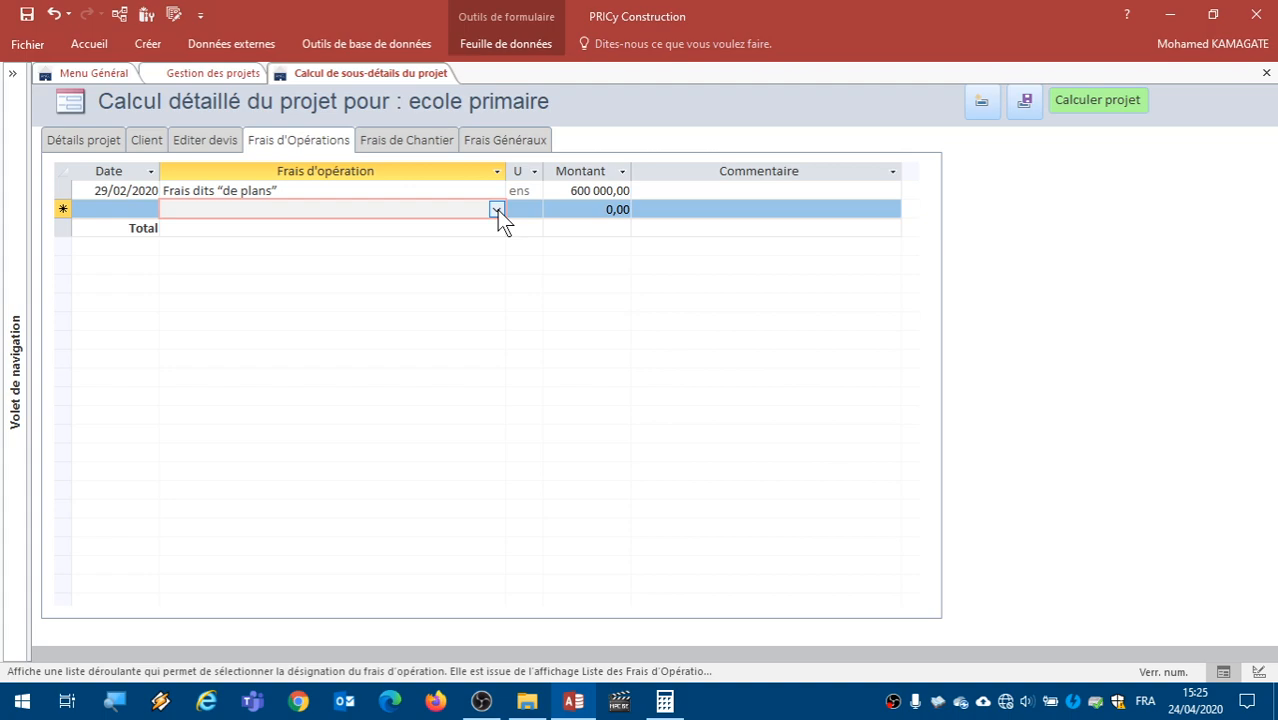
click(497, 210)
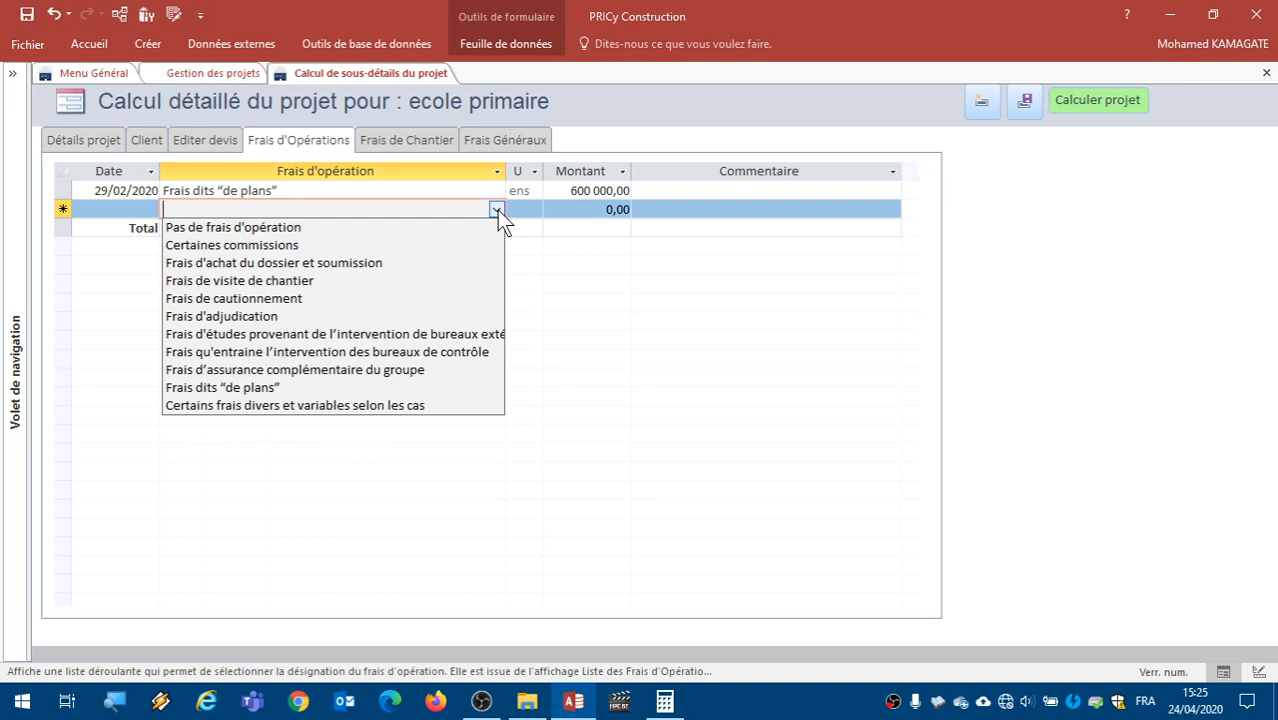
click(404, 282)
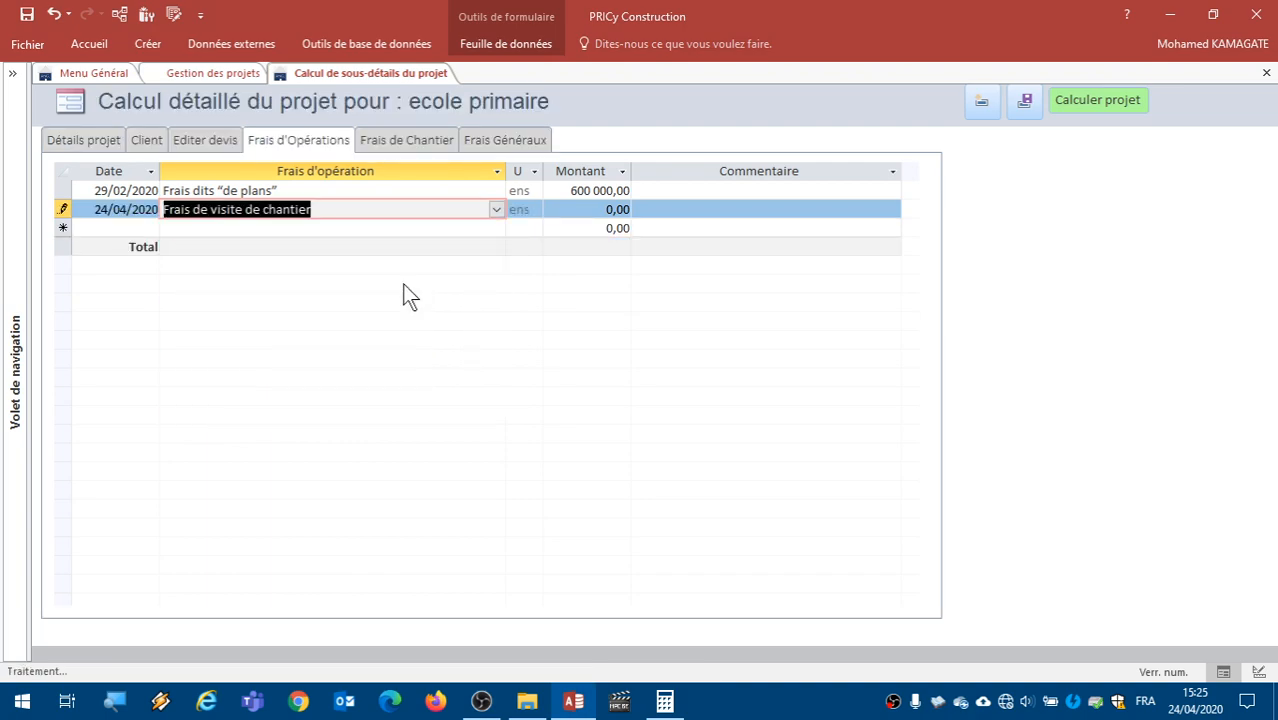
click(634, 209)
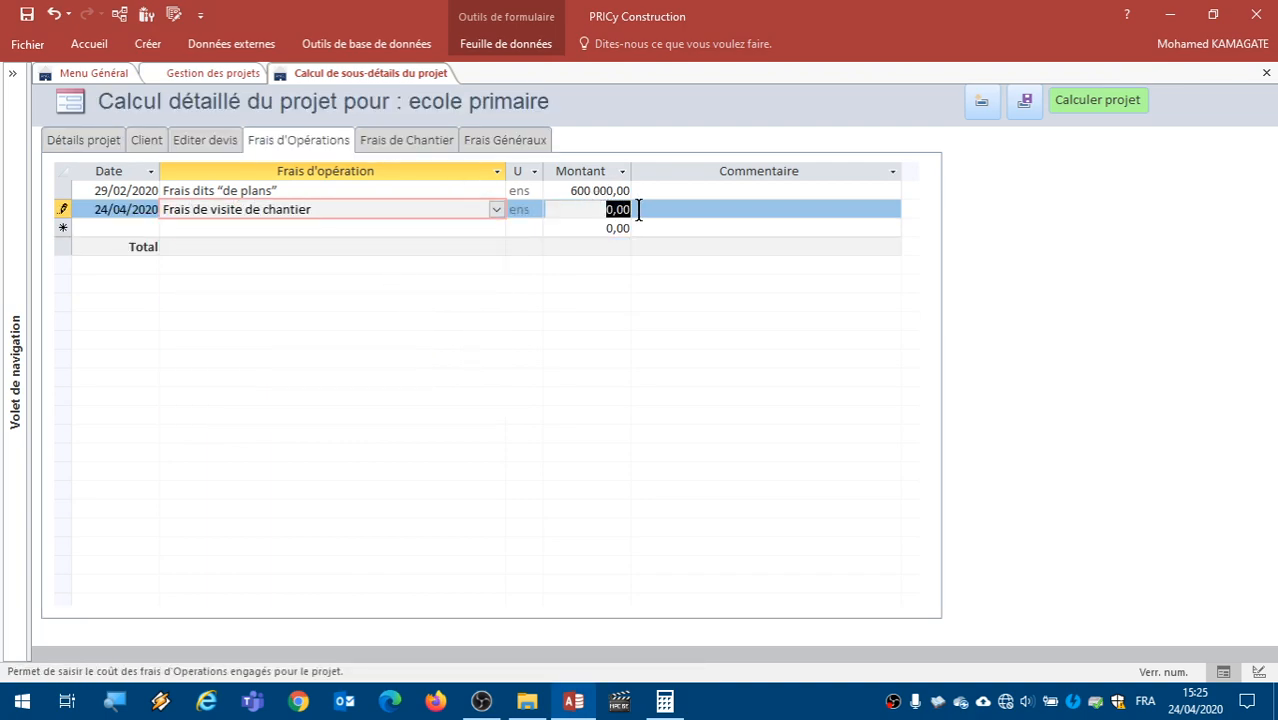
text(200000)
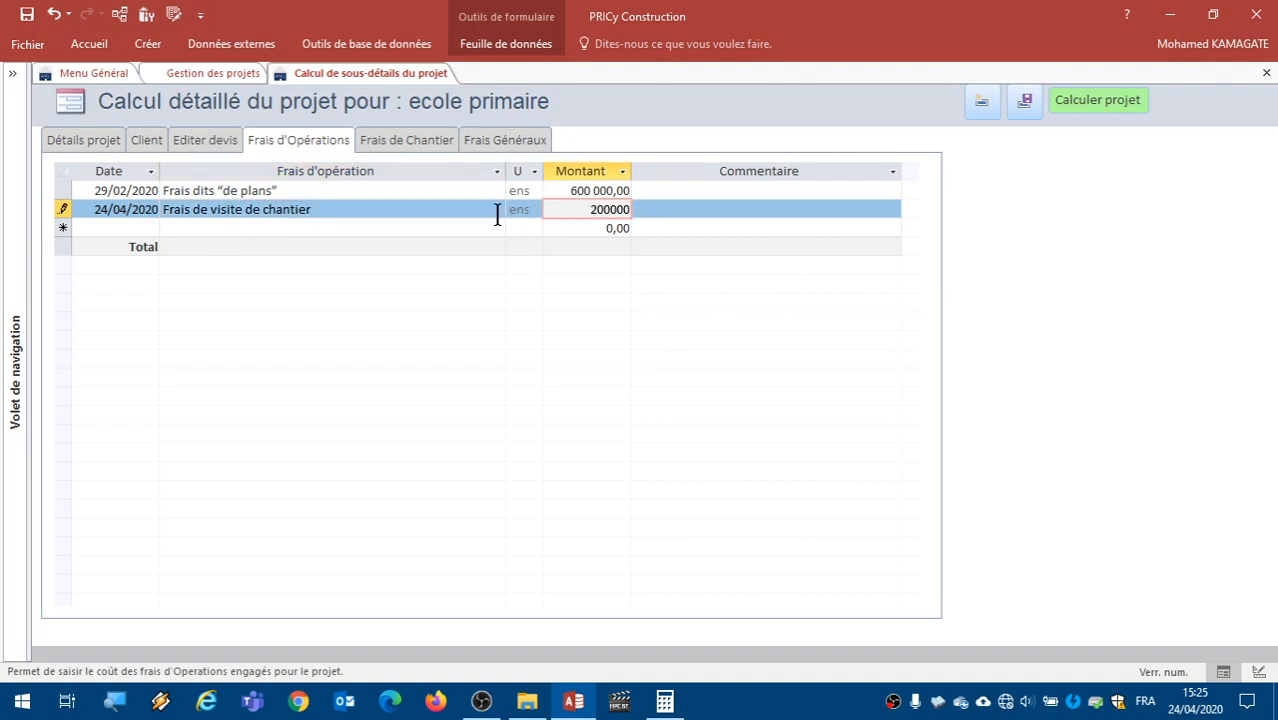
click(437, 228)
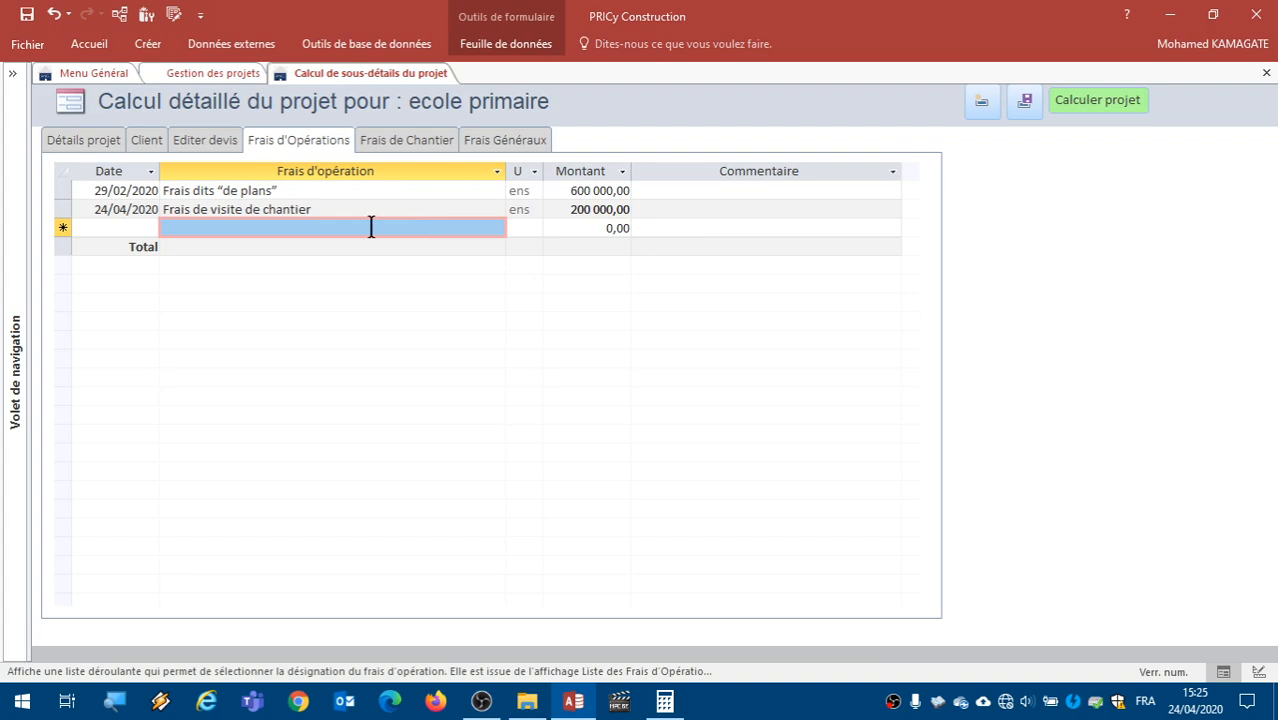
- Change the existing line in the project's site costs from no site cost to Camions
click(378, 142)
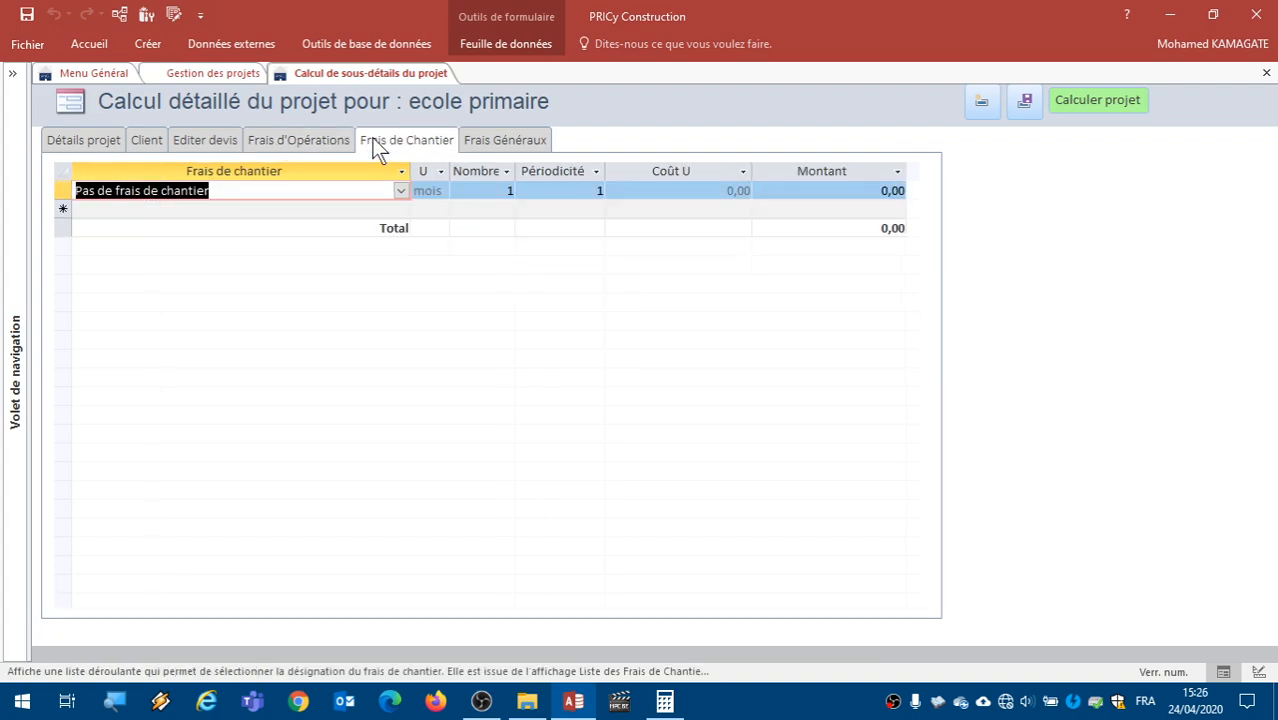
click(400, 191)
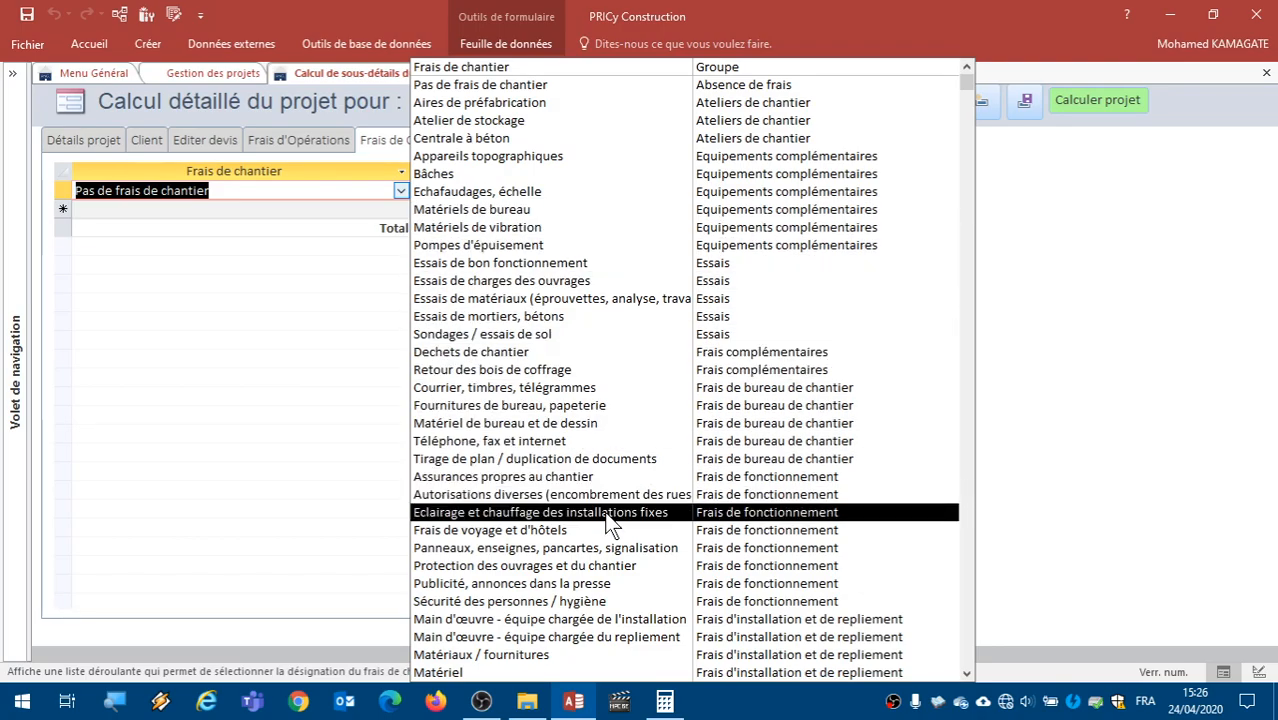
scroll(605, 511, down, 4)
scroll(605, 511, down, 5)
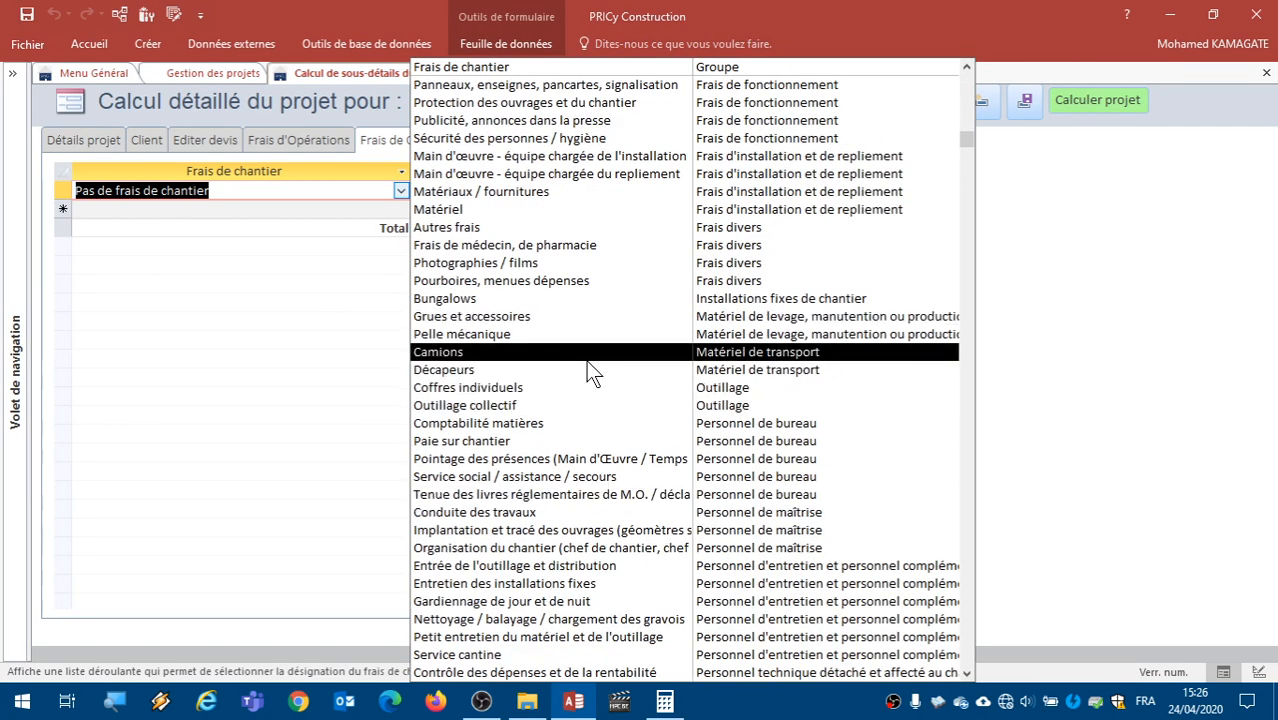
click(587, 356)
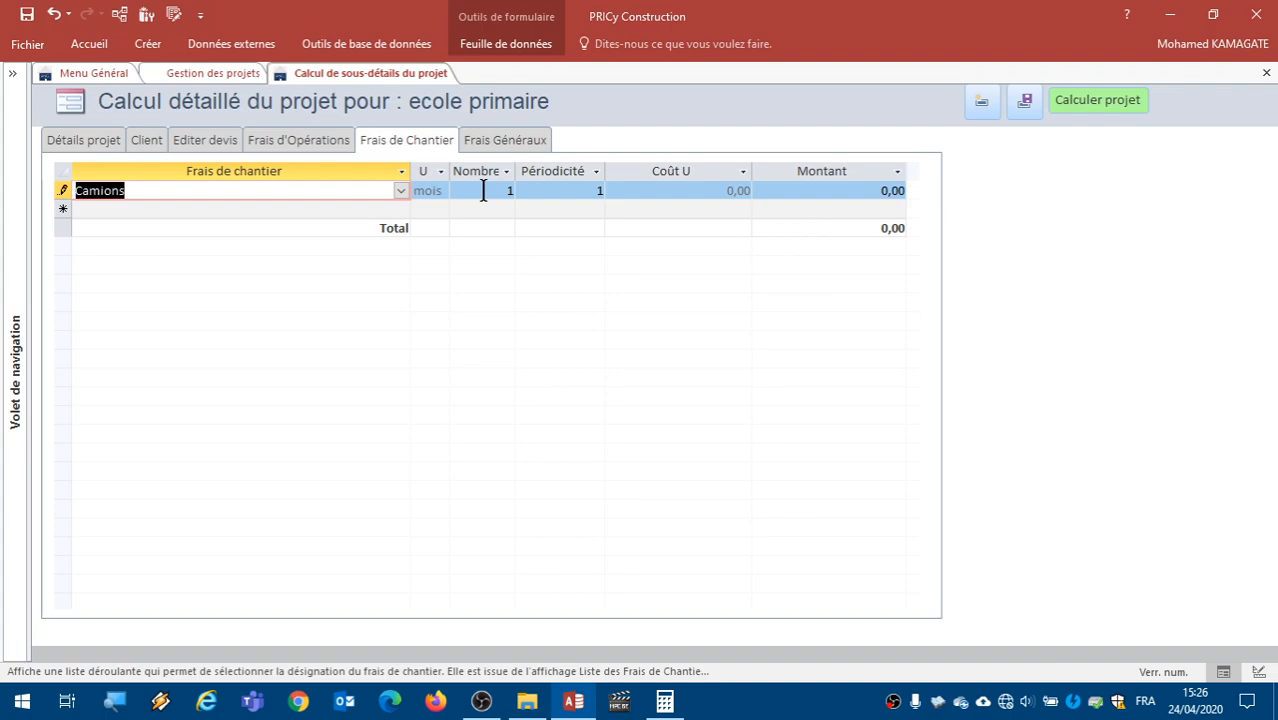
- Check the ecole primaire project's duration in the project list, and set the Camions periodicity to 2
drag(588, 190, 614, 187)
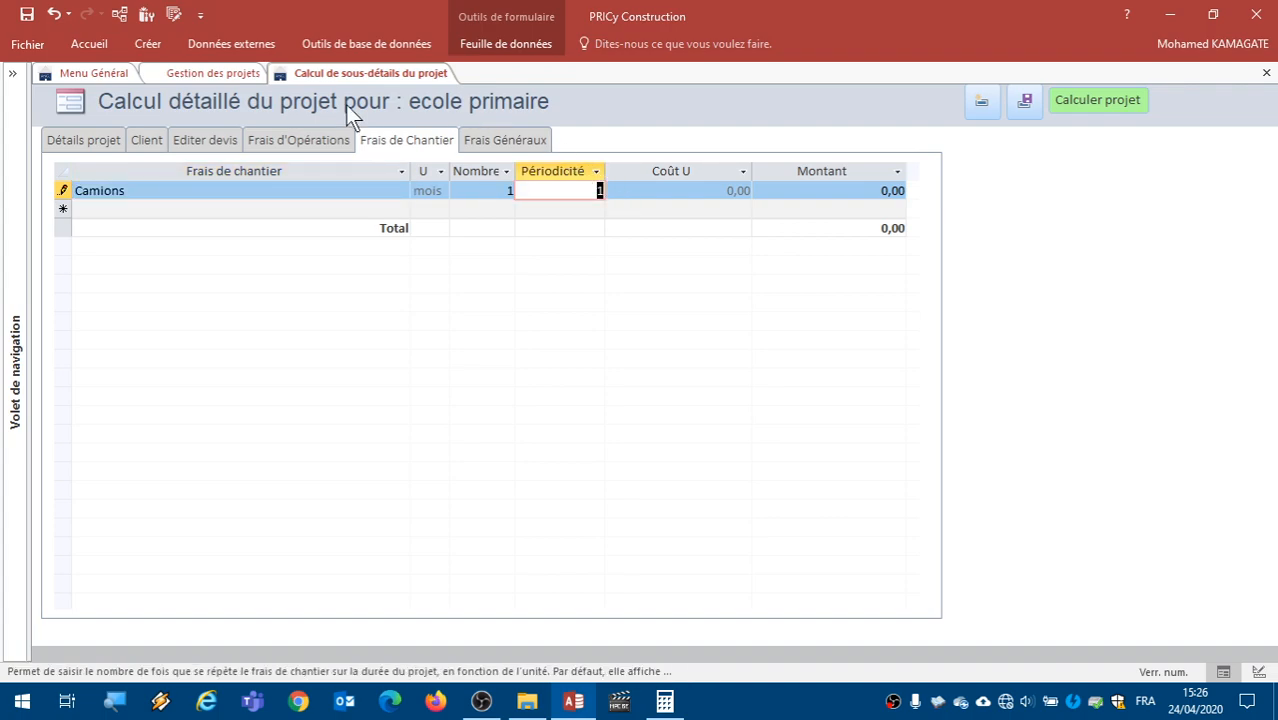
click(189, 68)
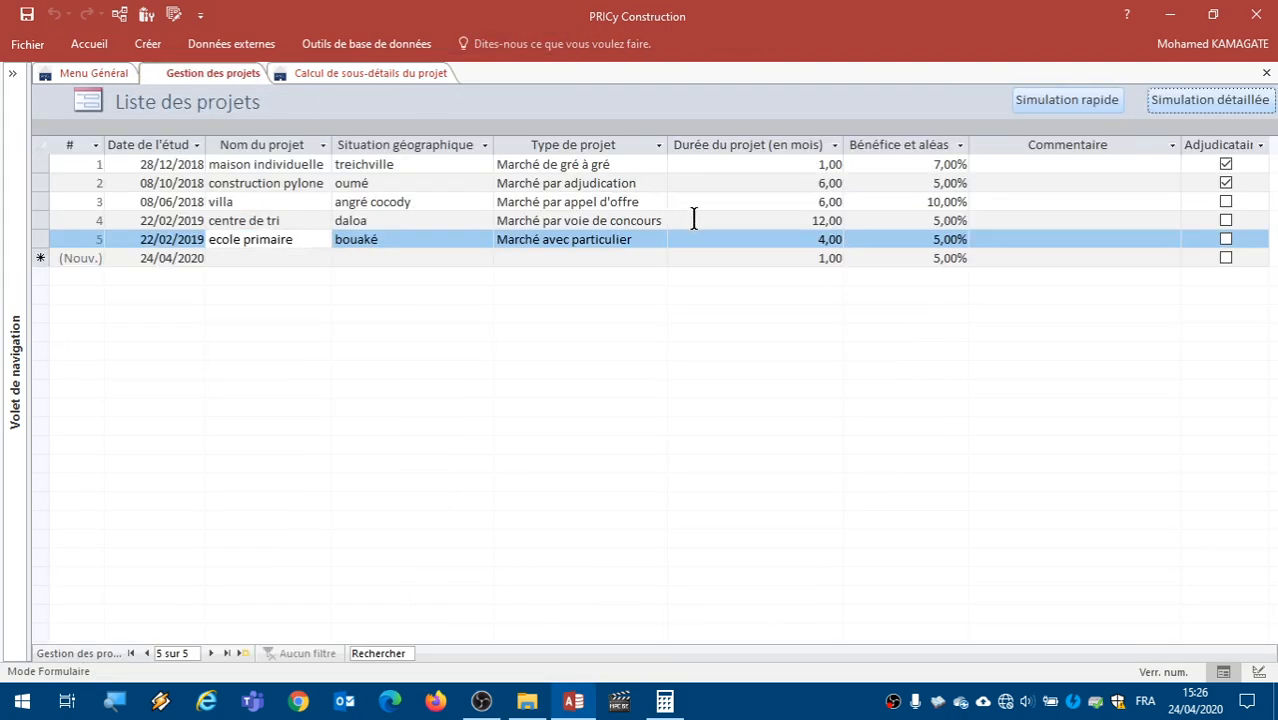
click(324, 68)
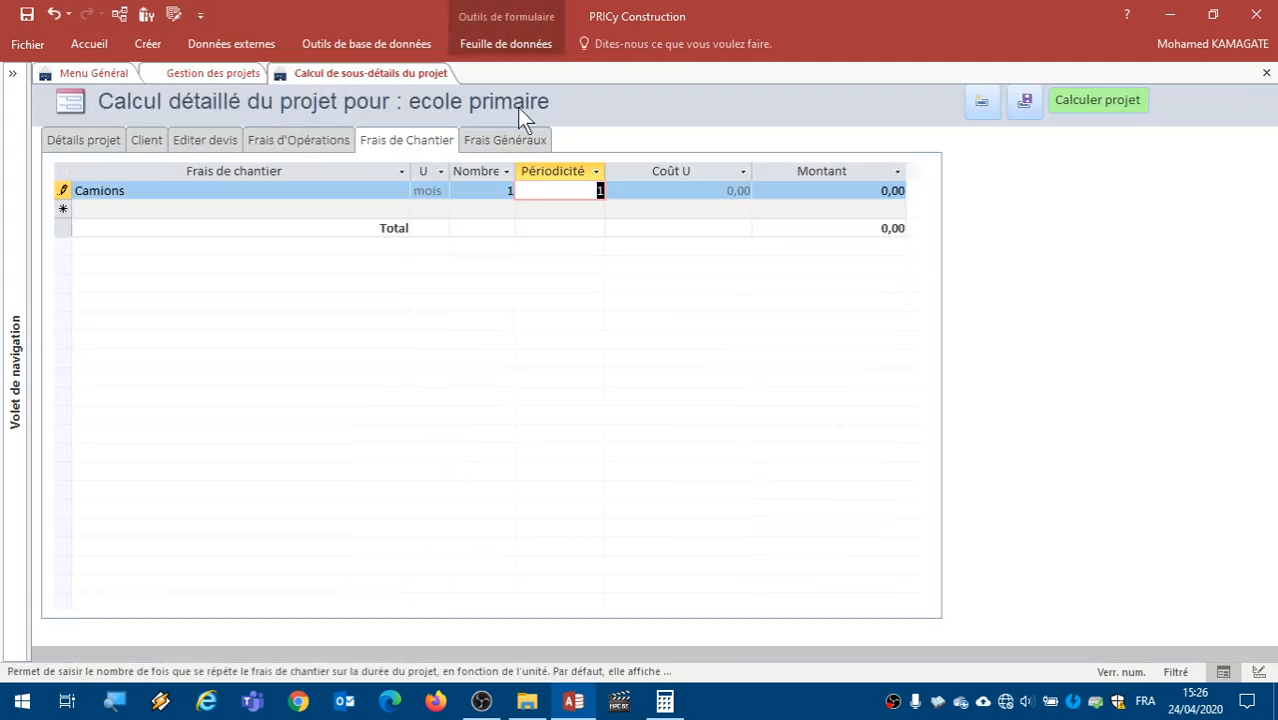
text(2)
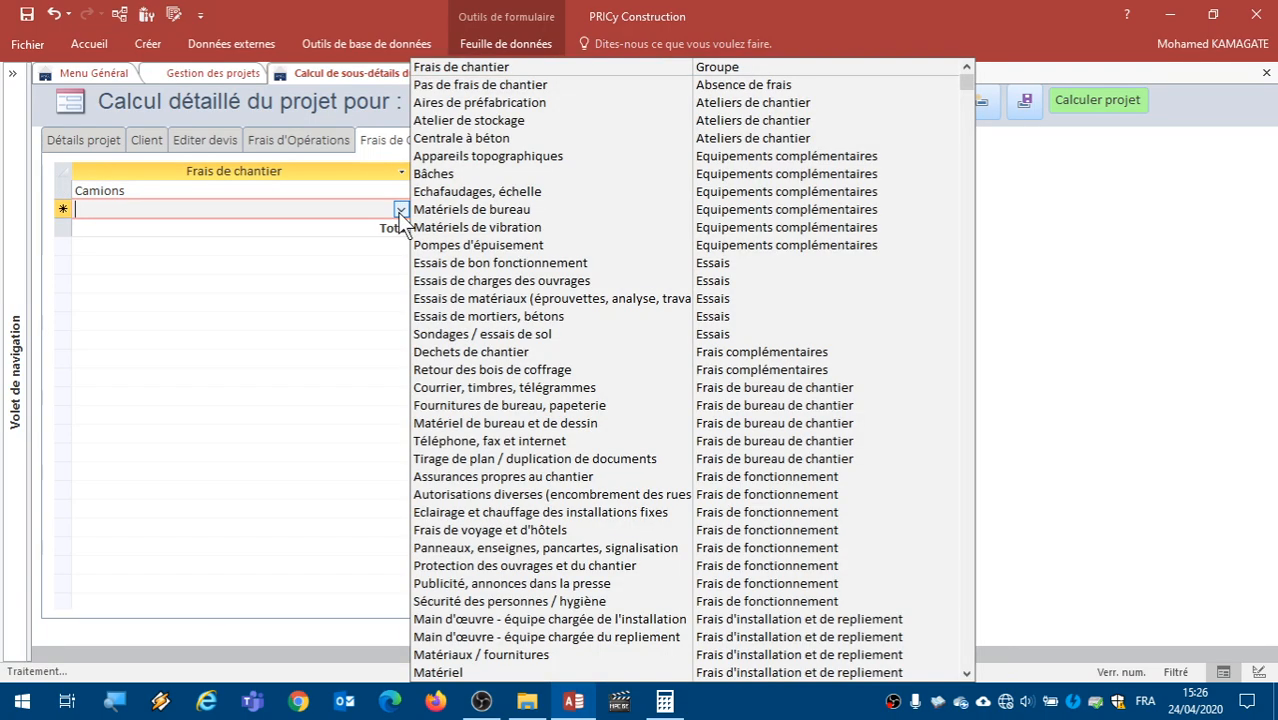
- Add a second site cost line, Pompes d'épuisement, with a periodicity of 4
click(399, 210)
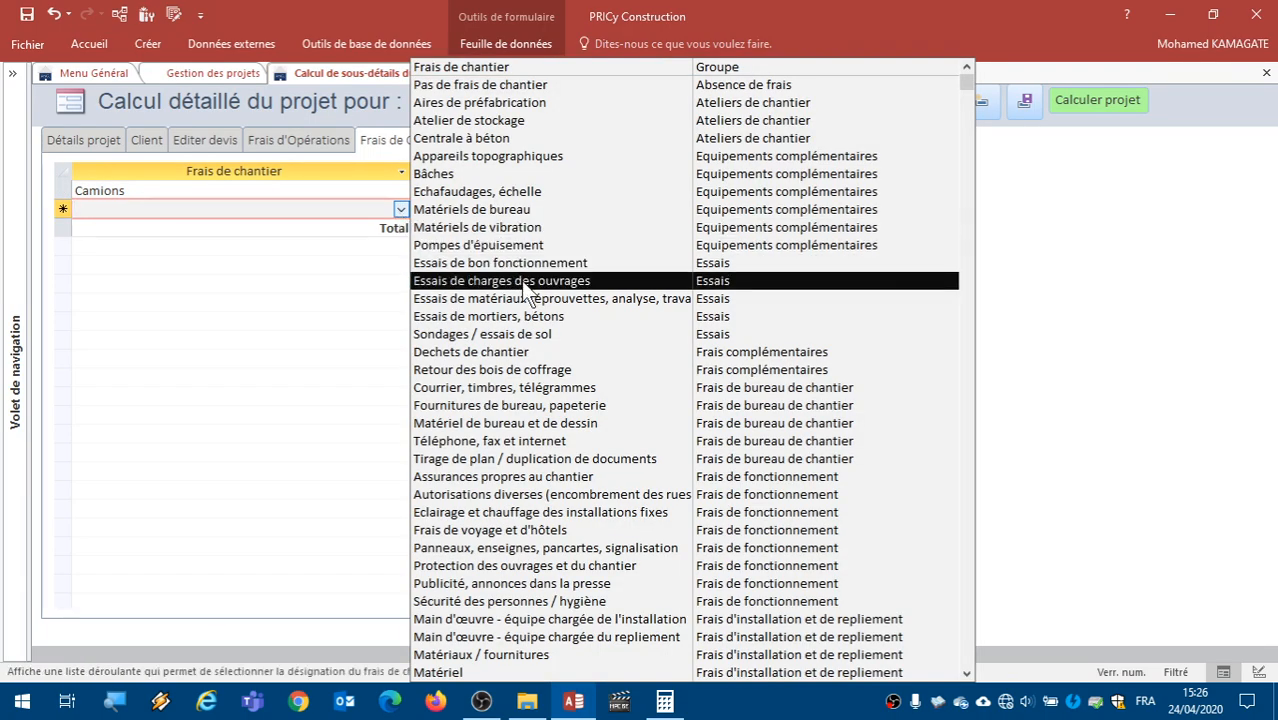
click(539, 247)
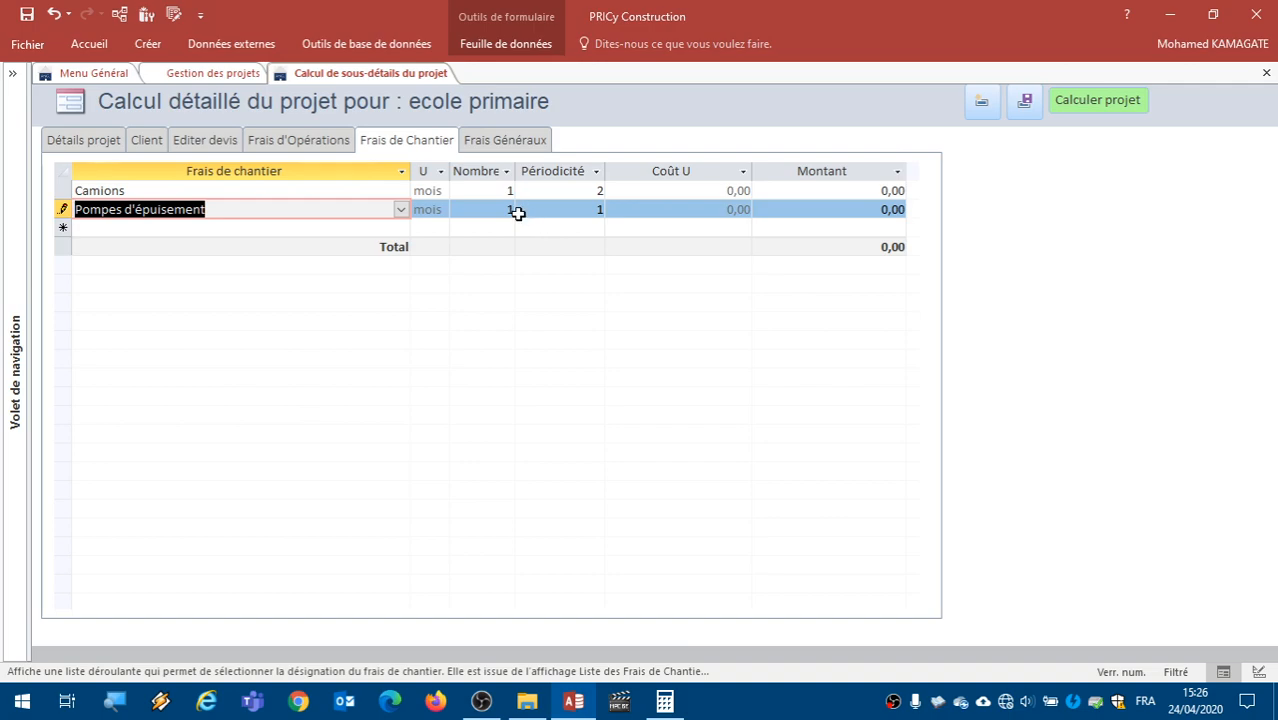
click(573, 211)
double_click(573, 211)
text(4)
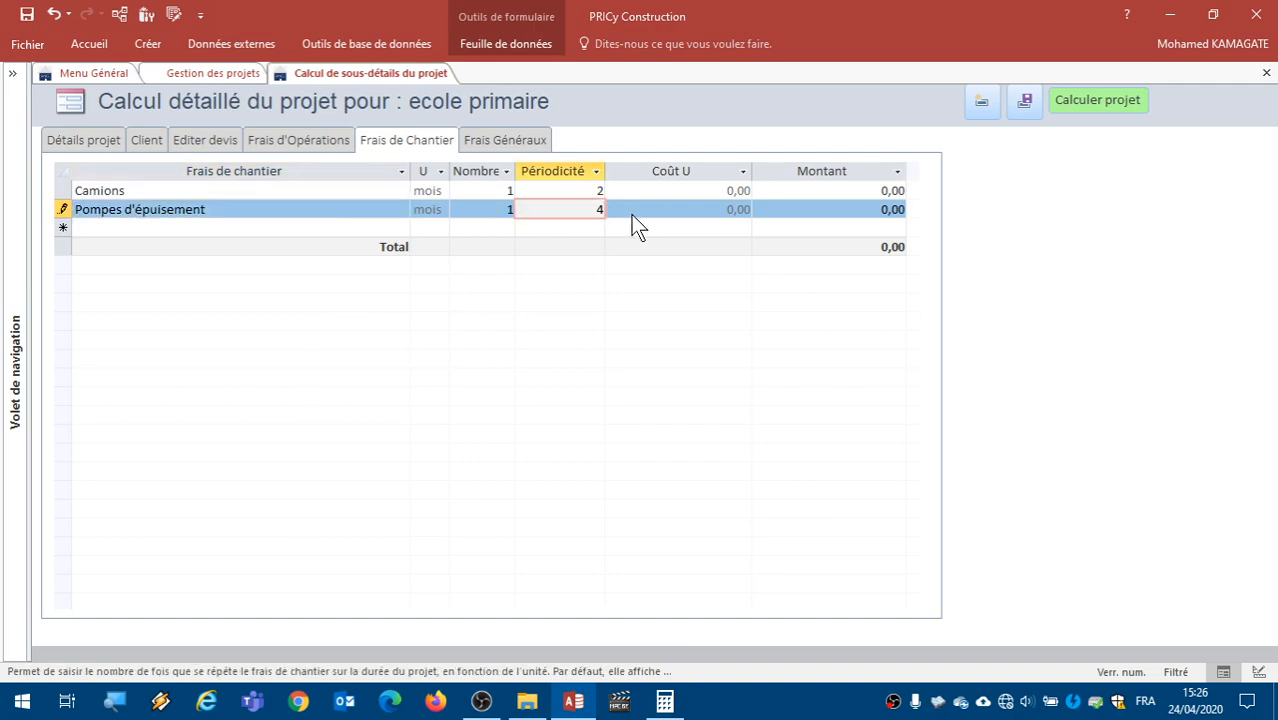
- Add a third site cost line, Appareils topographiques, with a periodicity of 2
click(400, 228)
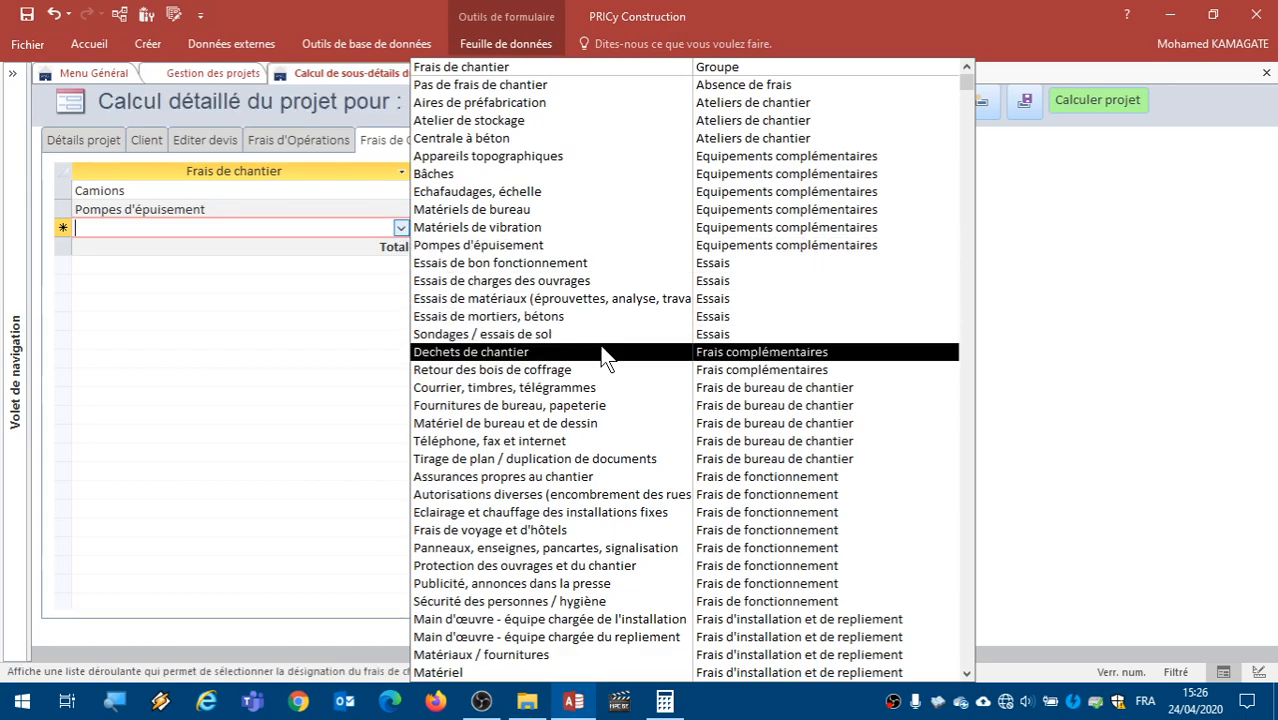
click(587, 155)
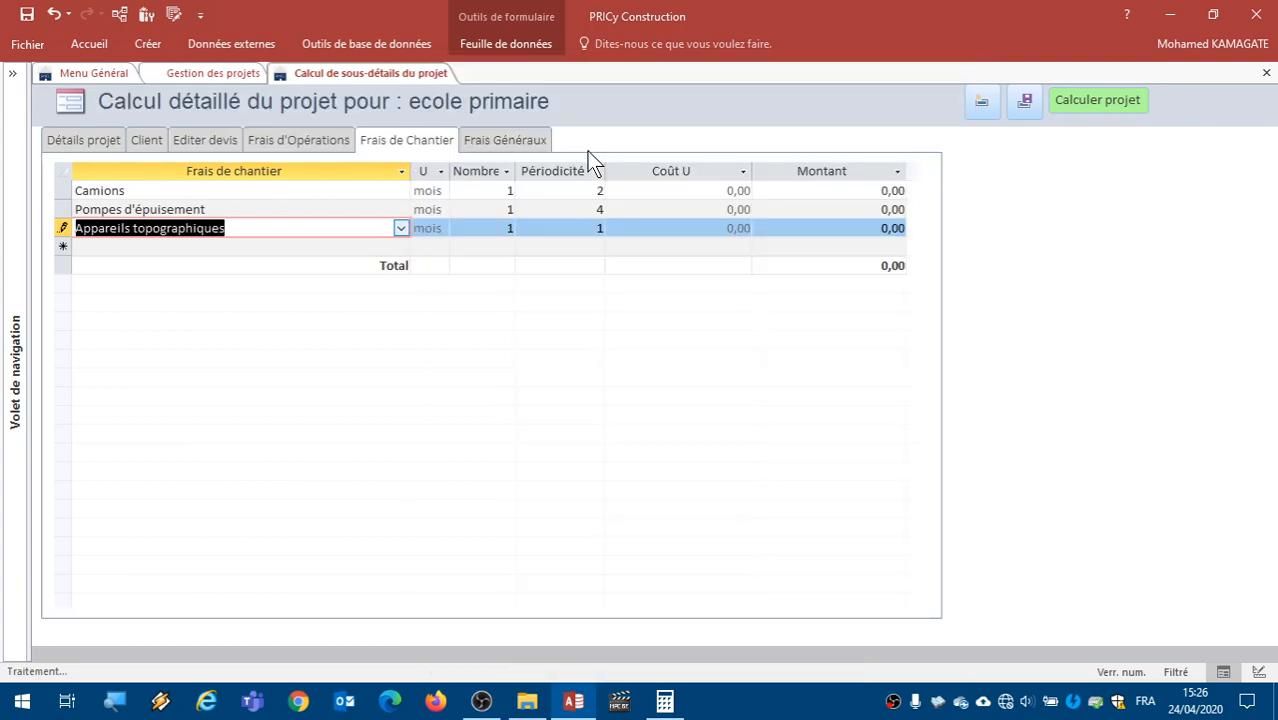
click(559, 228)
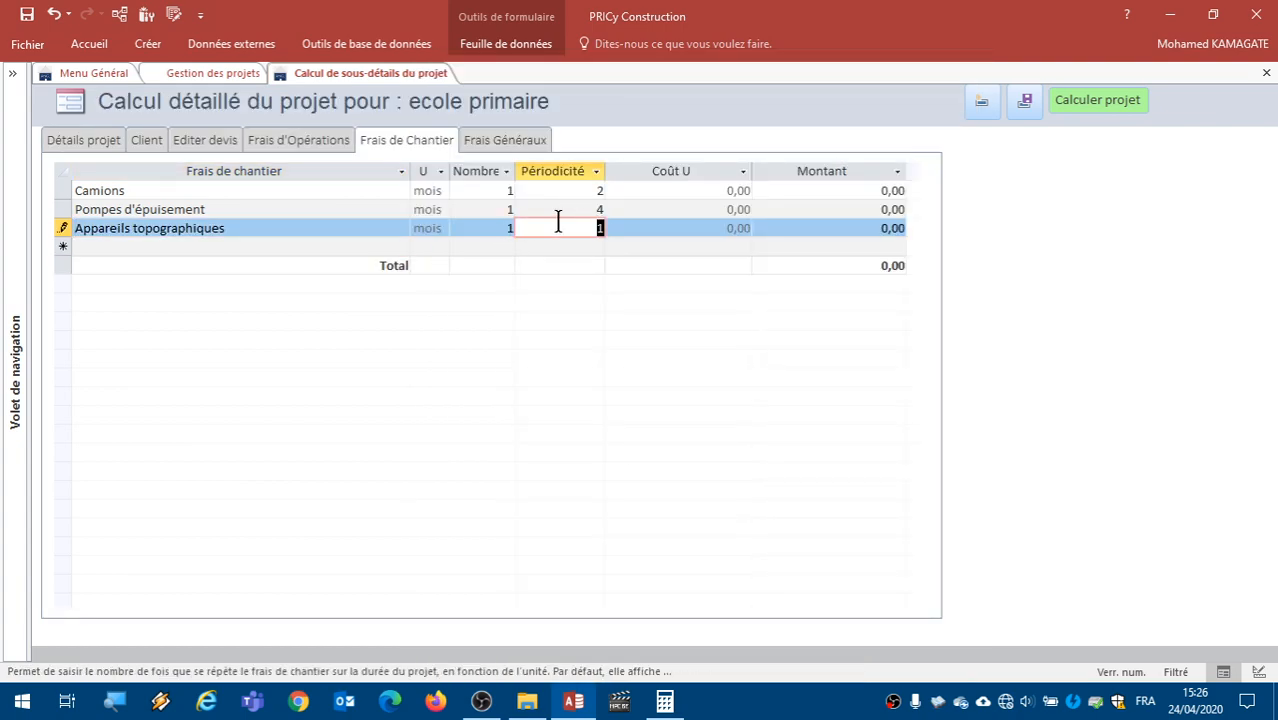
text(2)
click(329, 207)
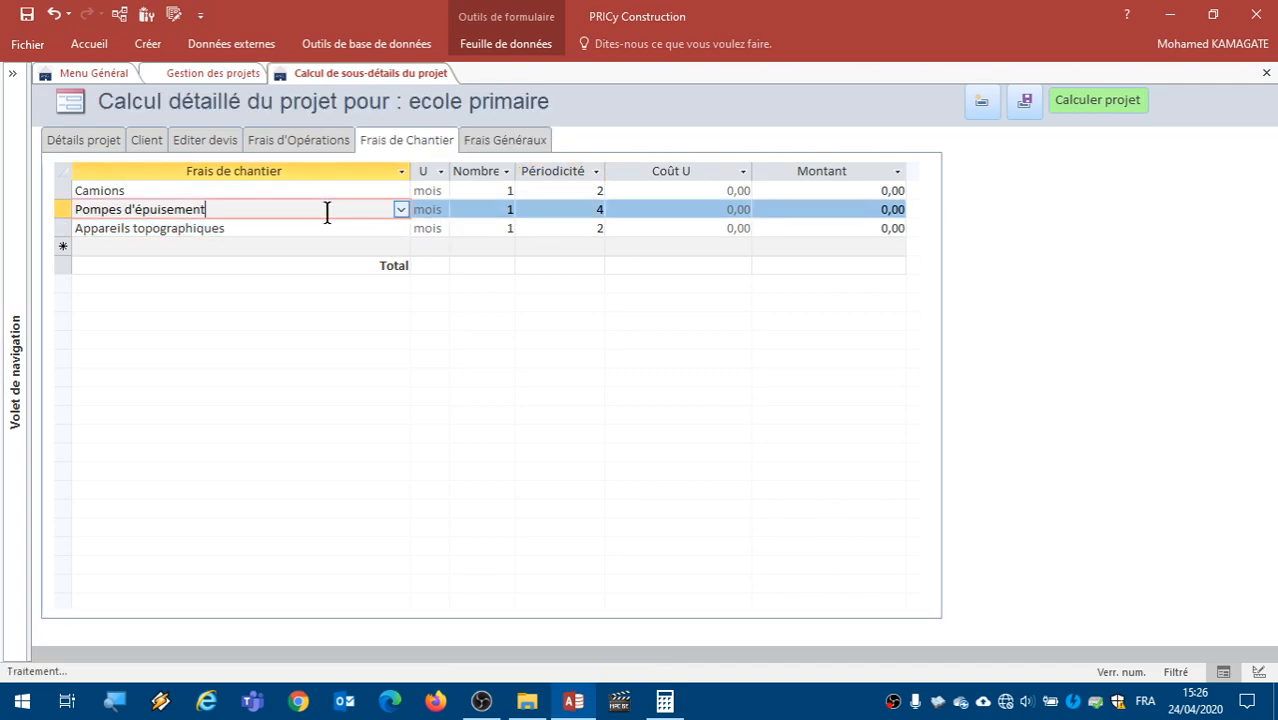
- Look through the available general expense types for the project, keeping Pas de frais généraux selected
click(504, 141)
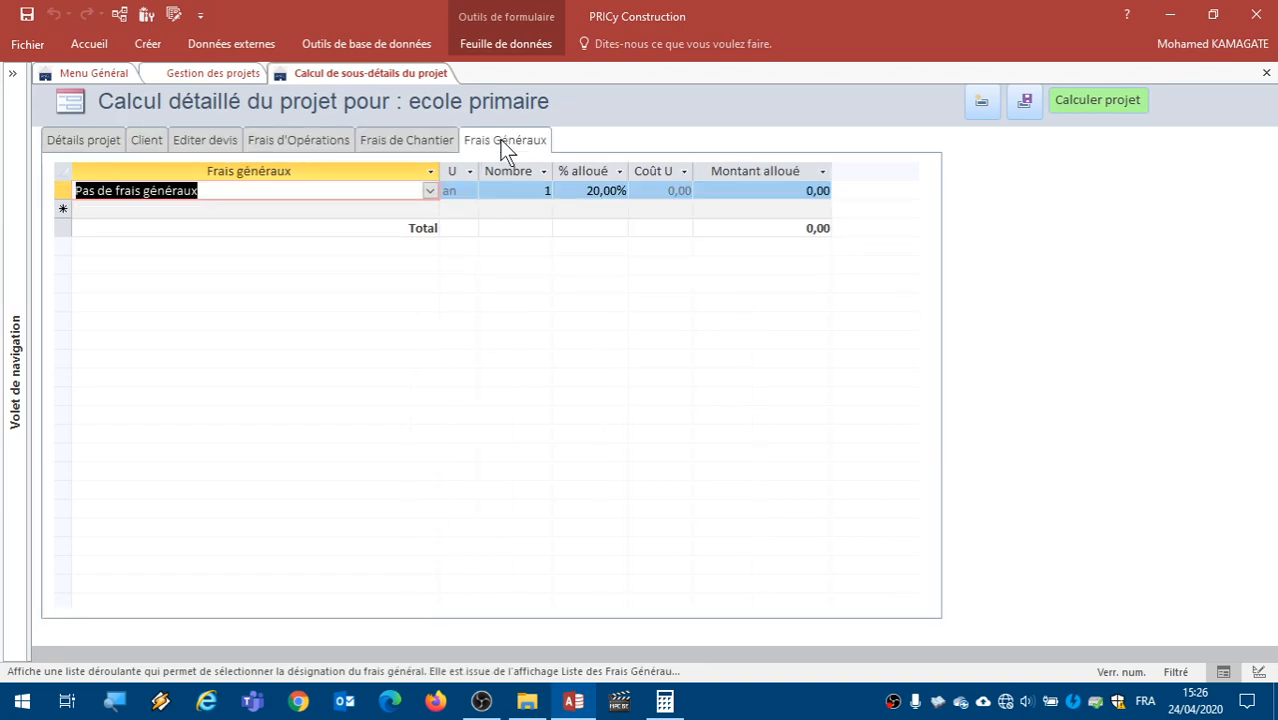
click(430, 192)
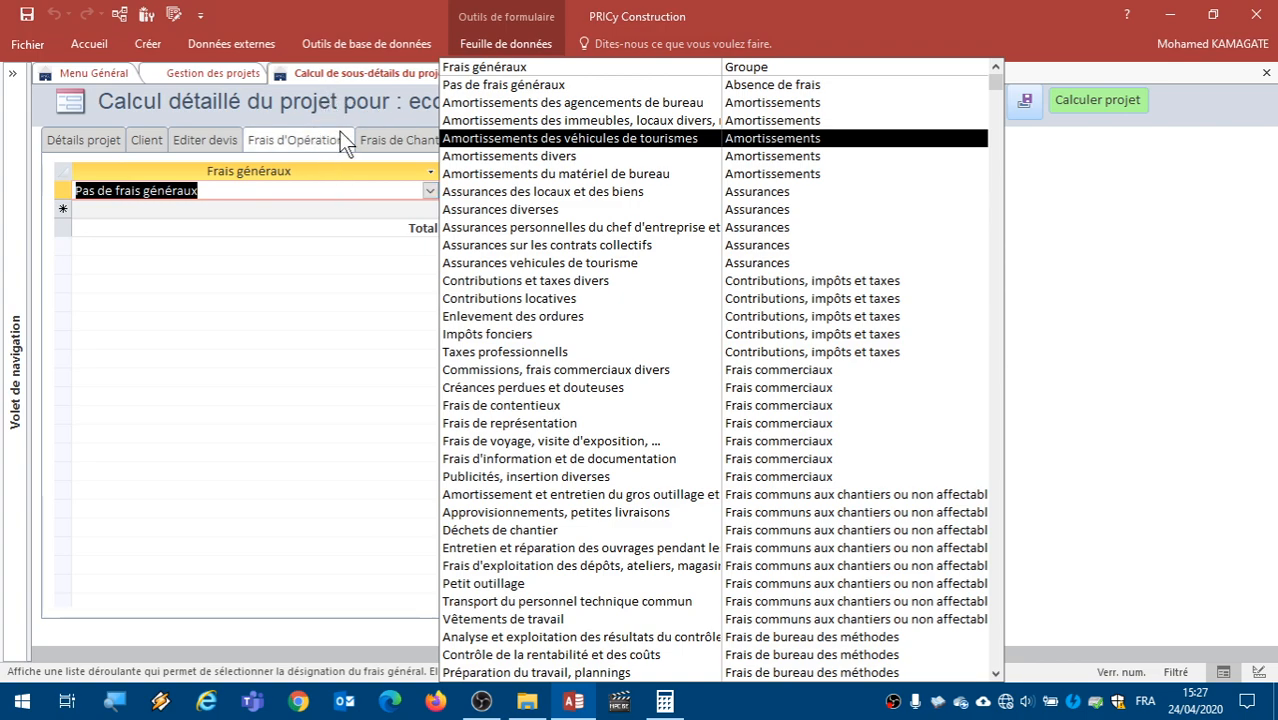
click(337, 157)
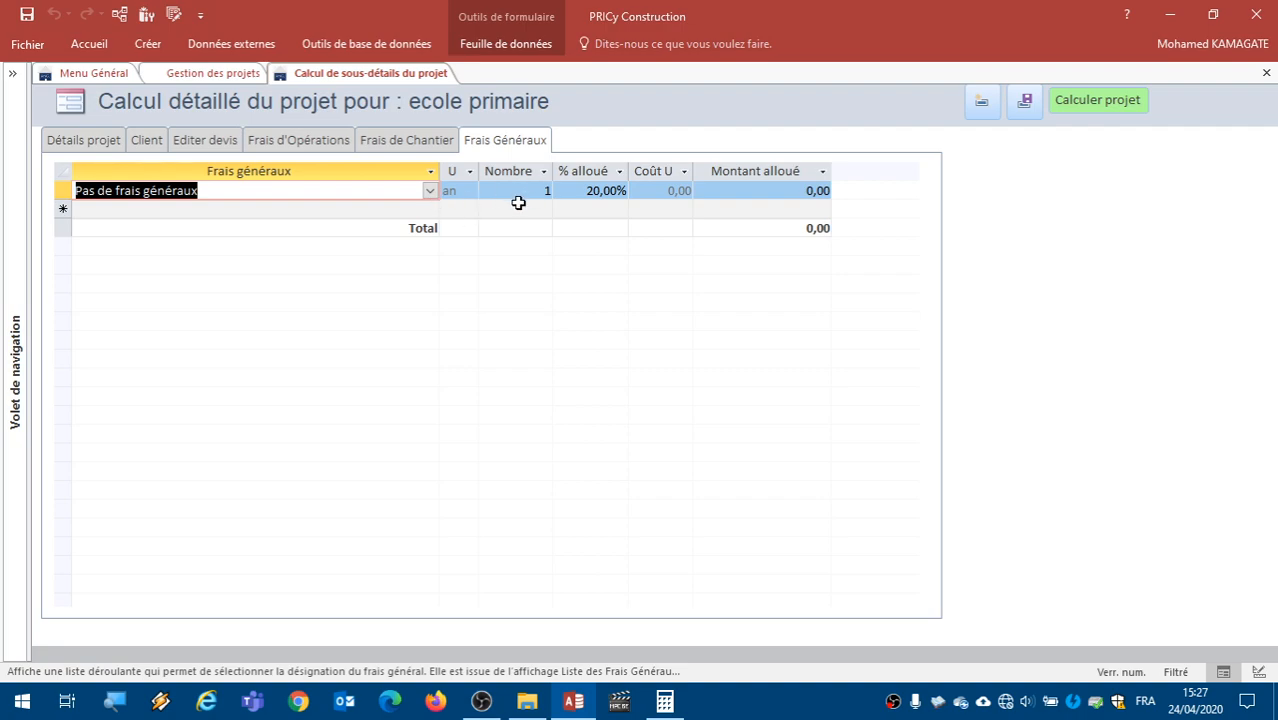
- Save the detailed calculation of ecole primaire and return to the project list
click(1015, 101)
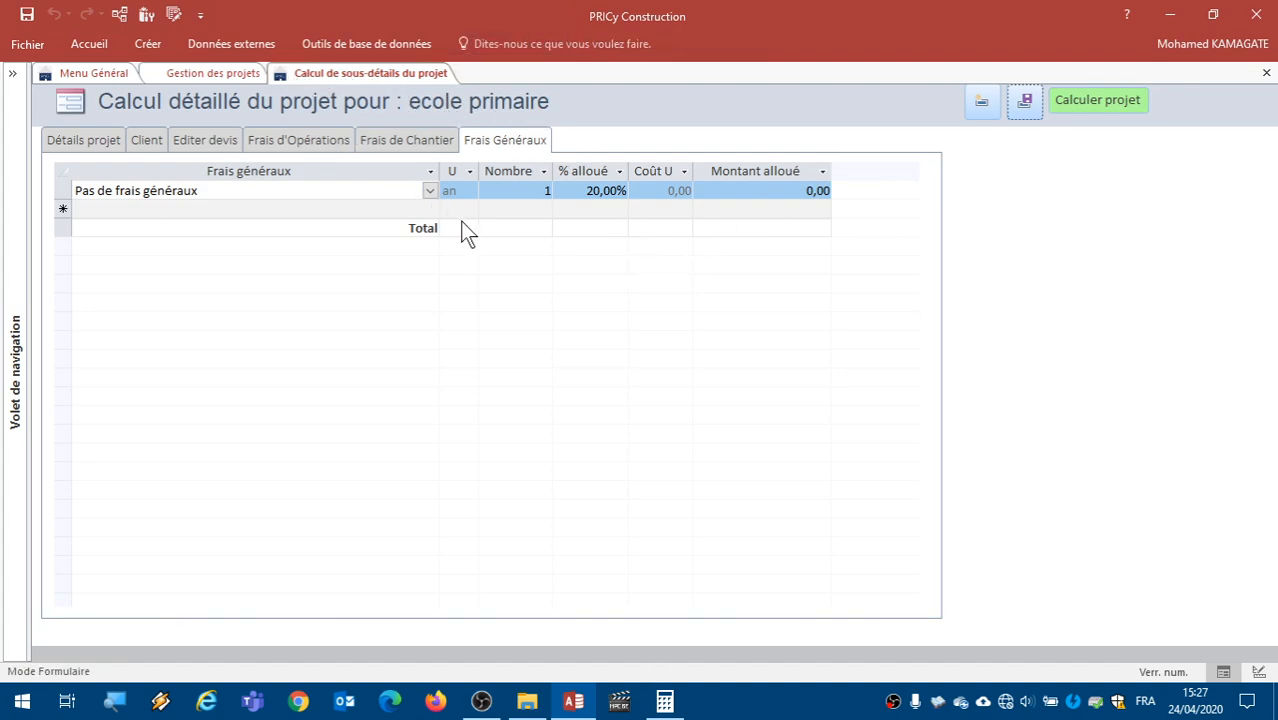
click(241, 72)
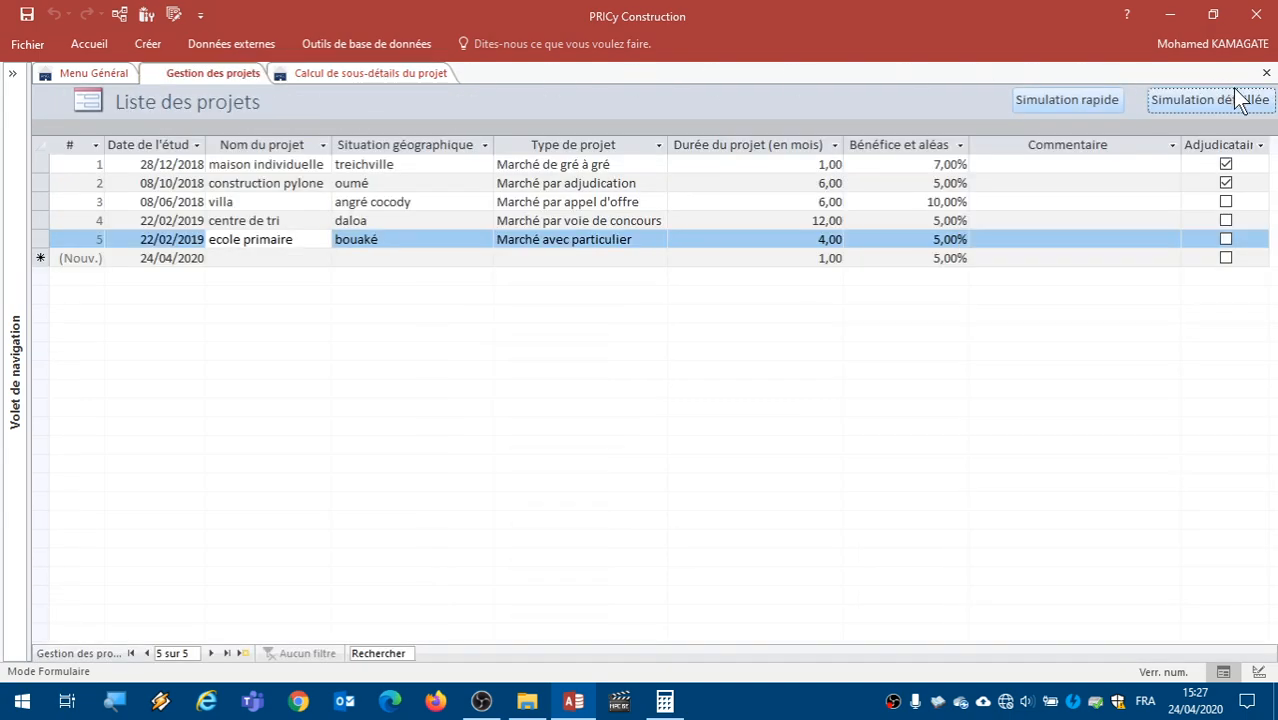